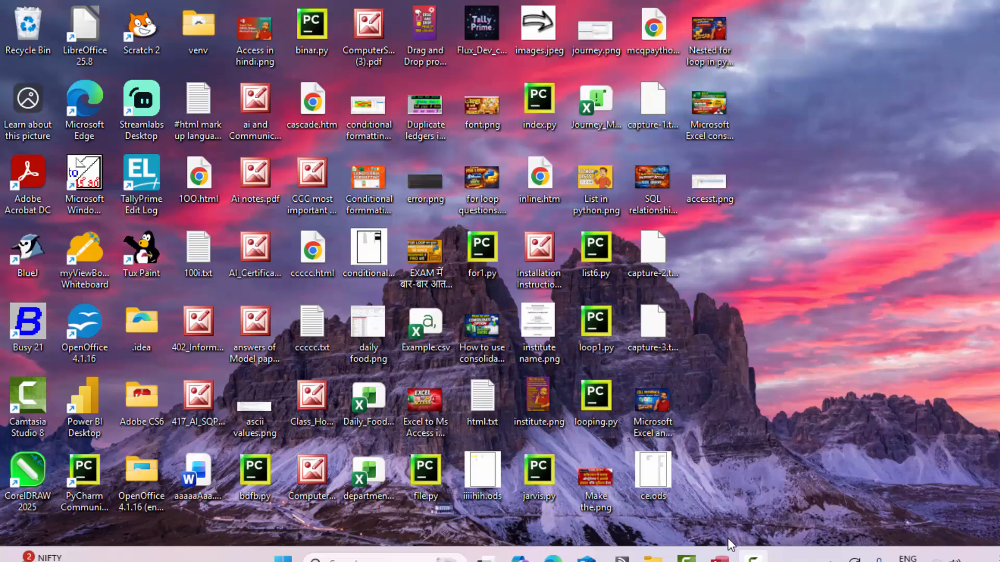
Switch to the Access database and open the Unit2 and StudentMarrks tables to review their records
click(720, 555)
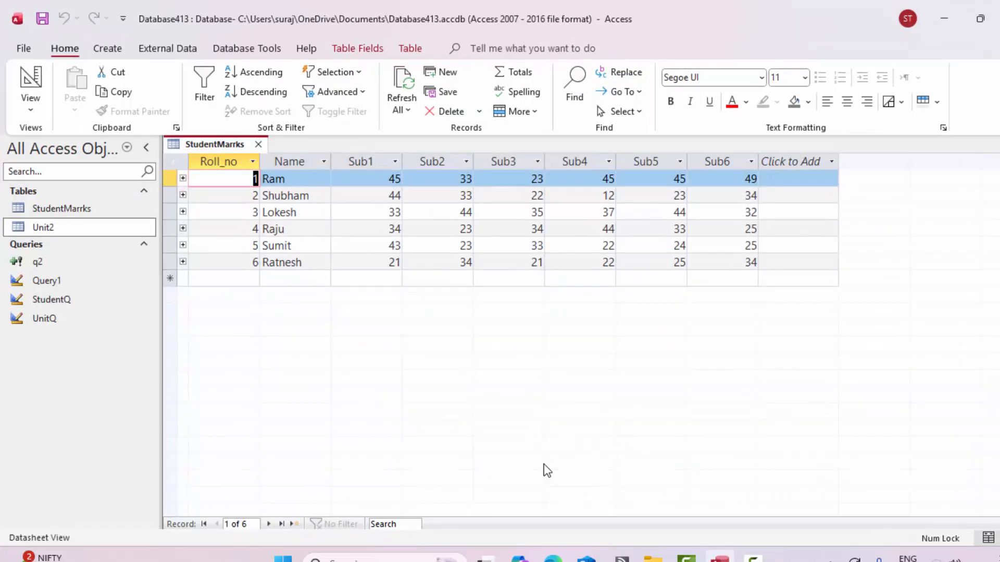
double_click(57, 234)
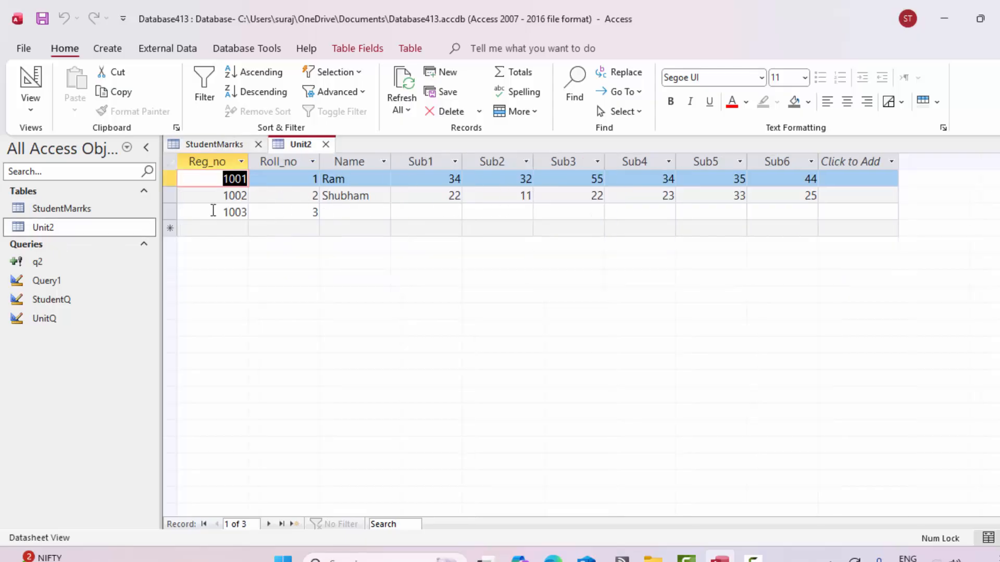
double_click(37, 209)
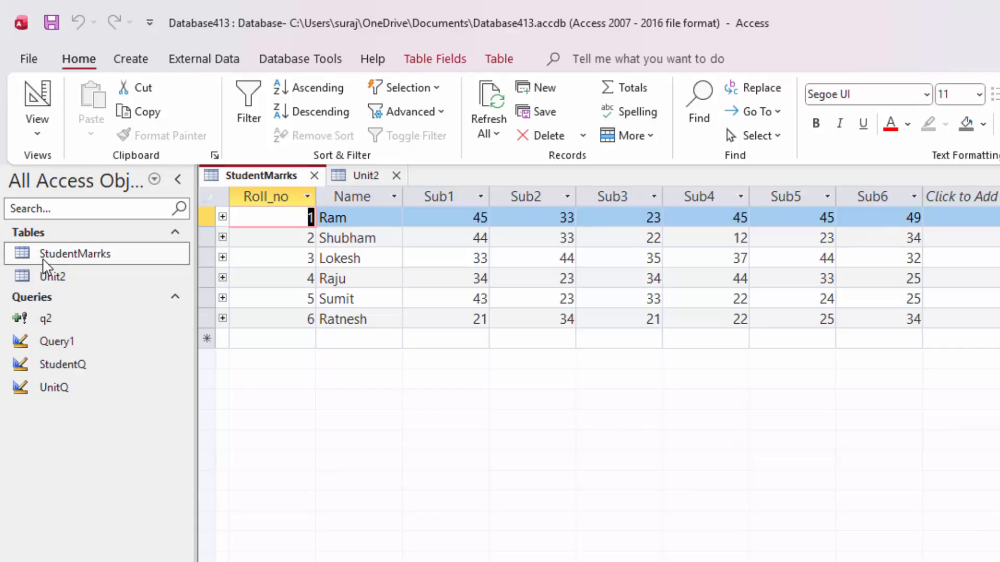
Try to rename the StudentMarrks table while it is open
right_click(75, 257)
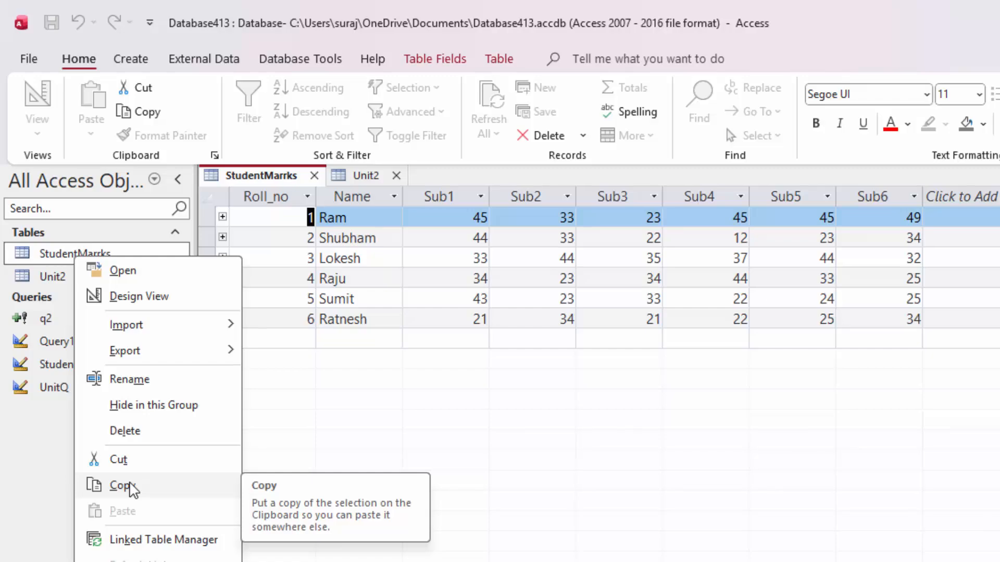
click(141, 384)
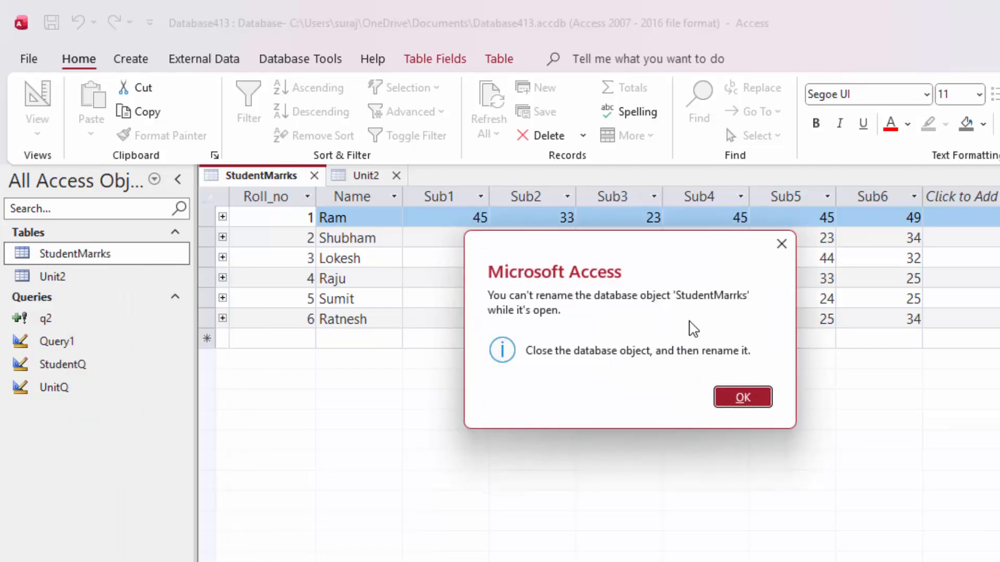
click(728, 411)
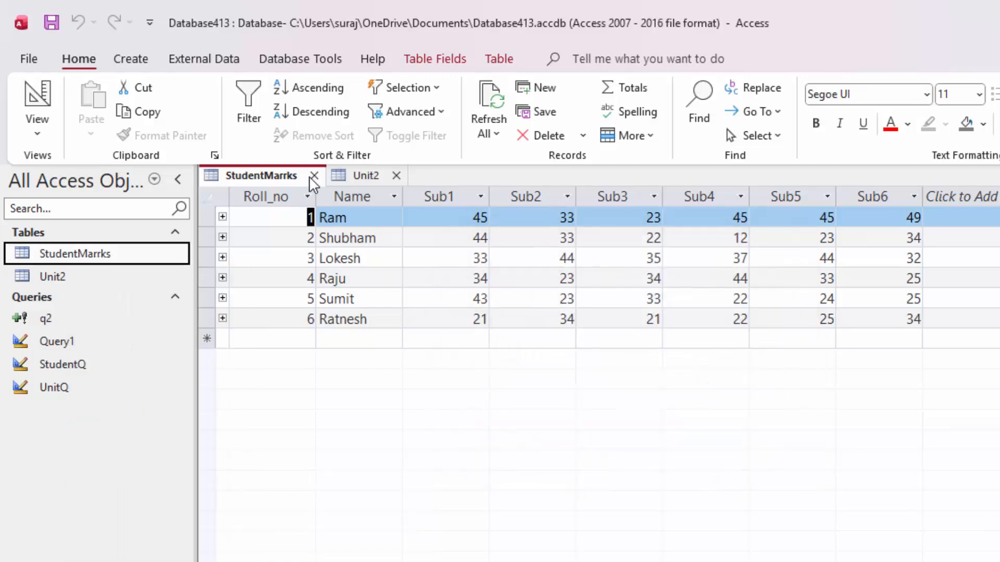
Close the StudentMarrks table and copy its name from the rename field, leaving the name as it is
click(314, 174)
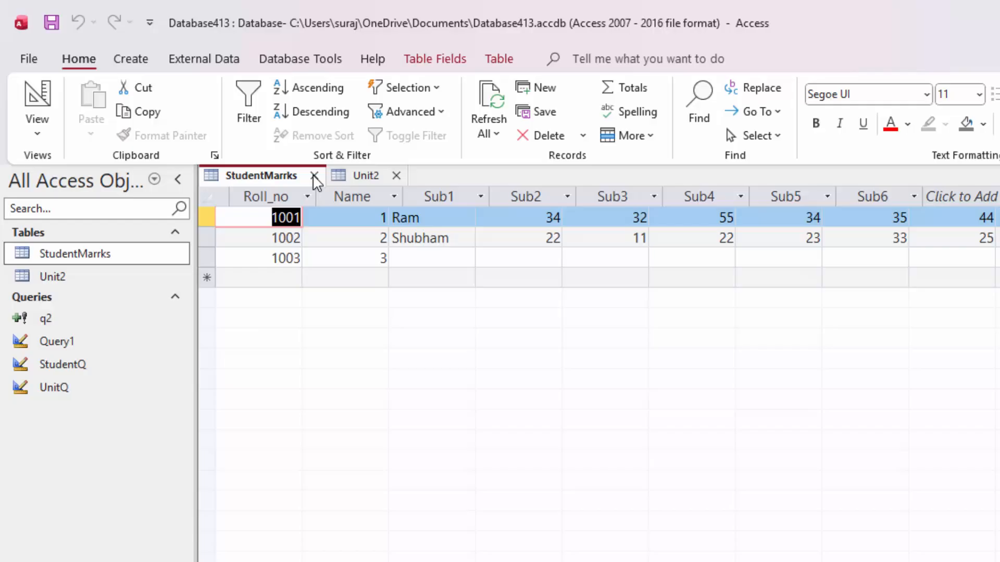
right_click(112, 261)
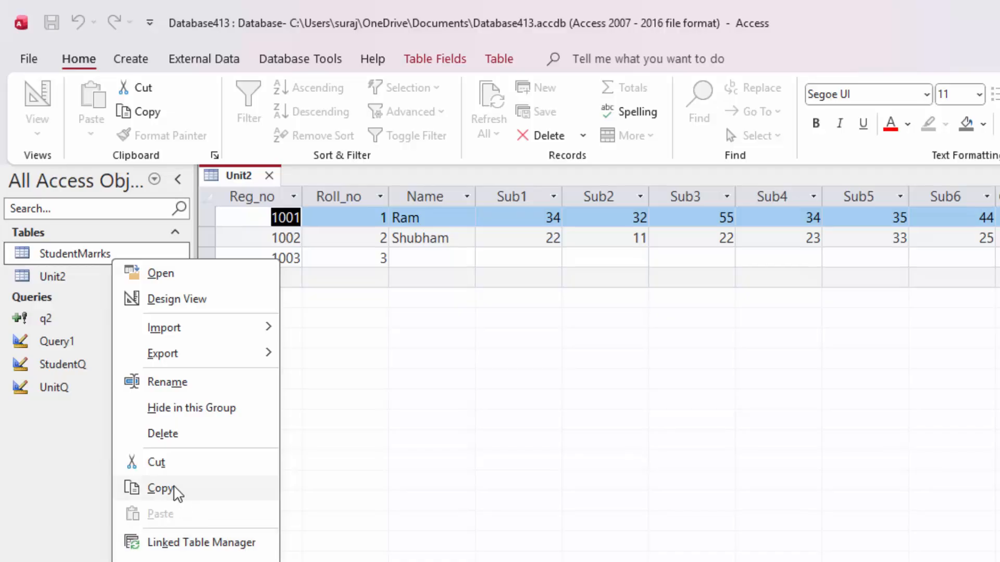
click(197, 382)
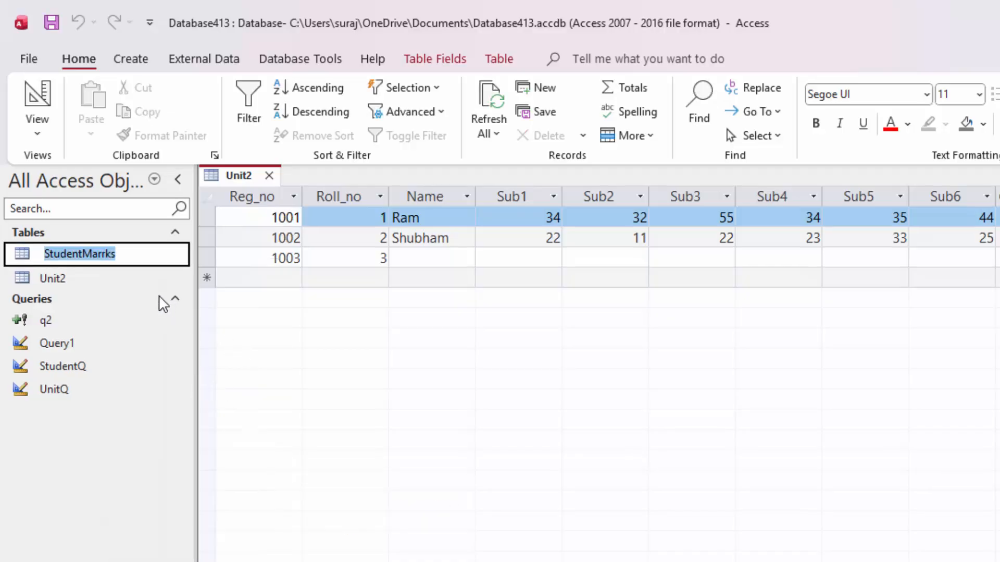
right_click(84, 253)
click(99, 280)
key(Return)
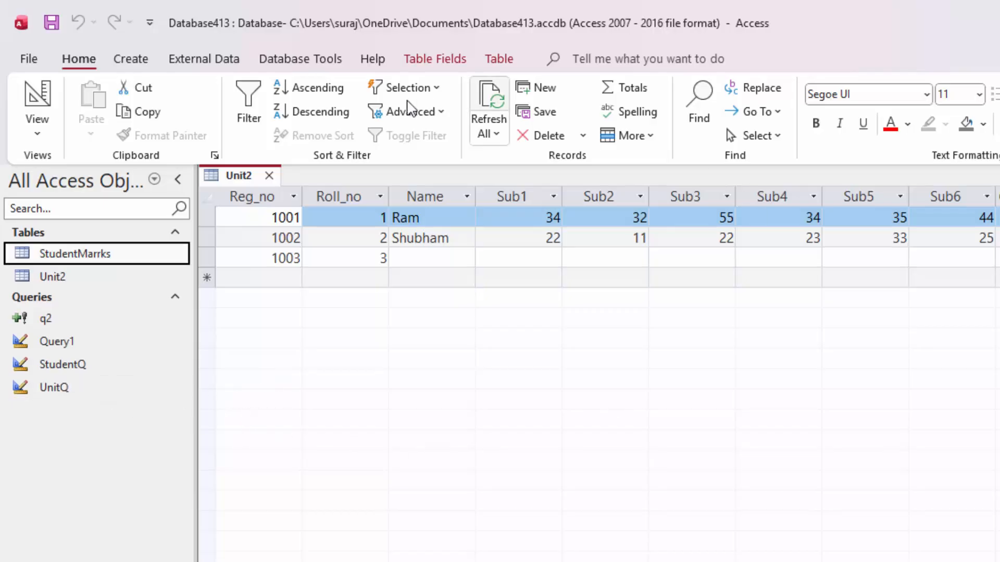
Close the Unit2 table and create a new query in SQL view
click(269, 175)
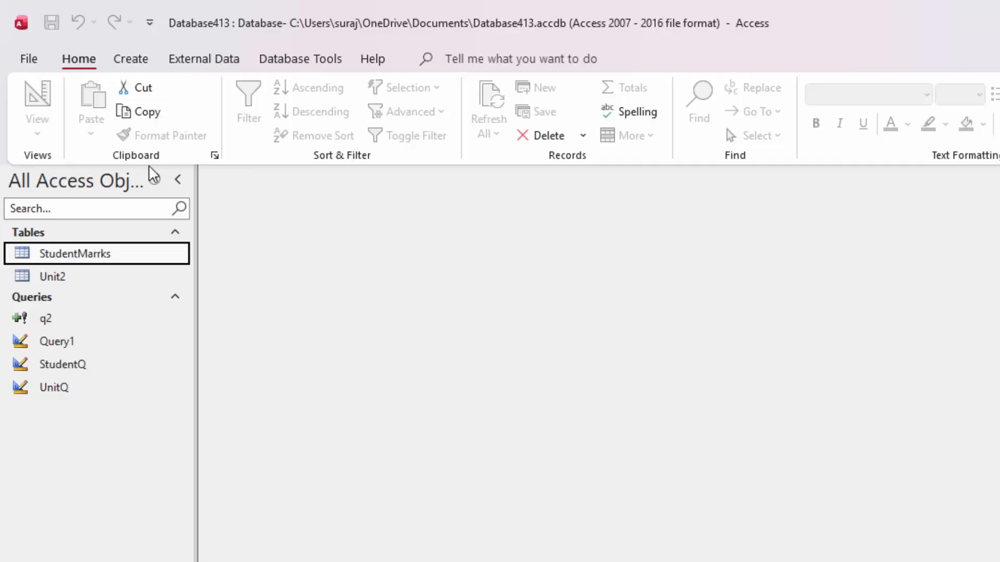
click(137, 60)
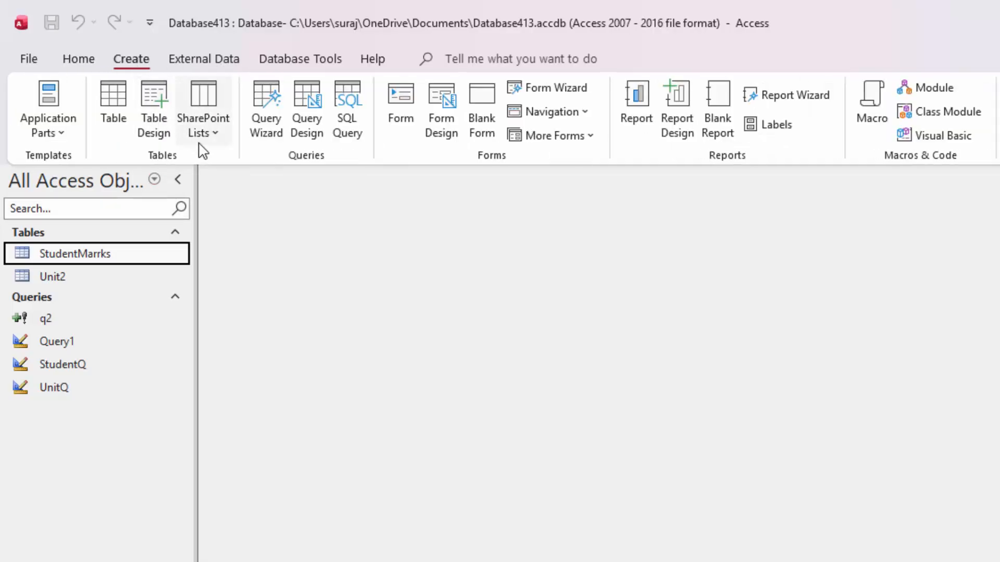
click(348, 101)
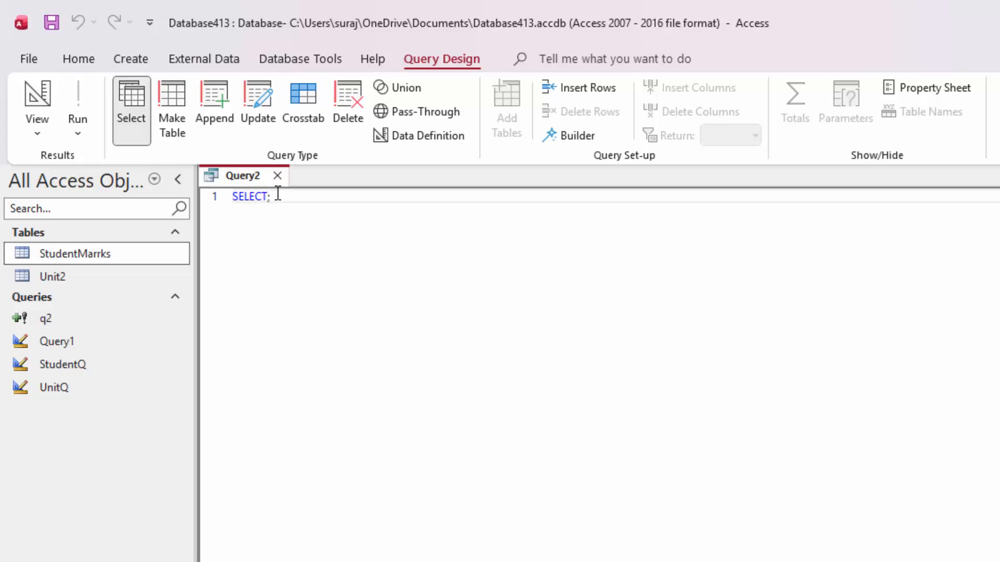
Write the query SELECT*from StudentMarrks; using the copied table name, and run it
click(280, 193)
key(BackSpace)
key(BackSpace)
key(BackSpace)
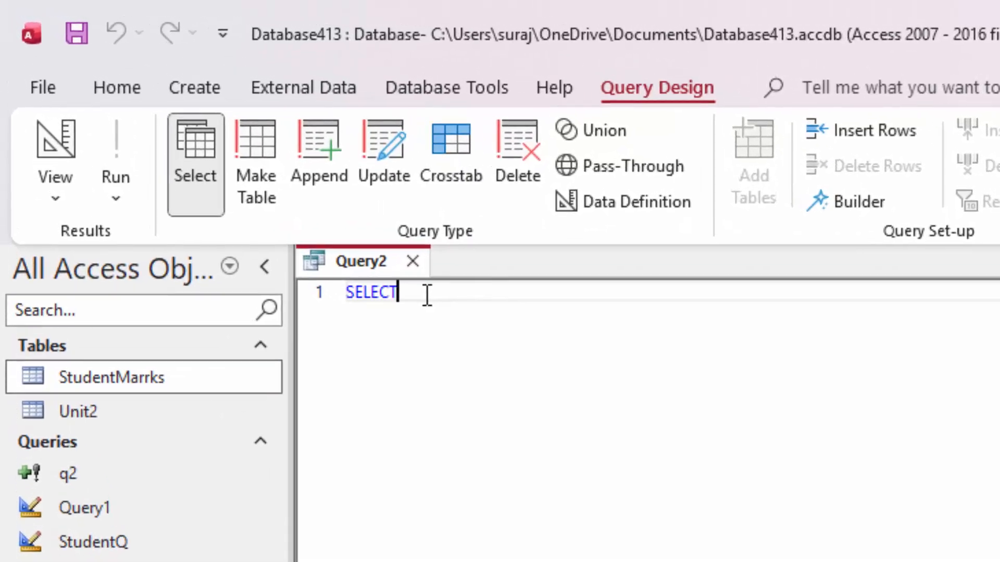
text(*)
text(from)
key(ctrl+v)
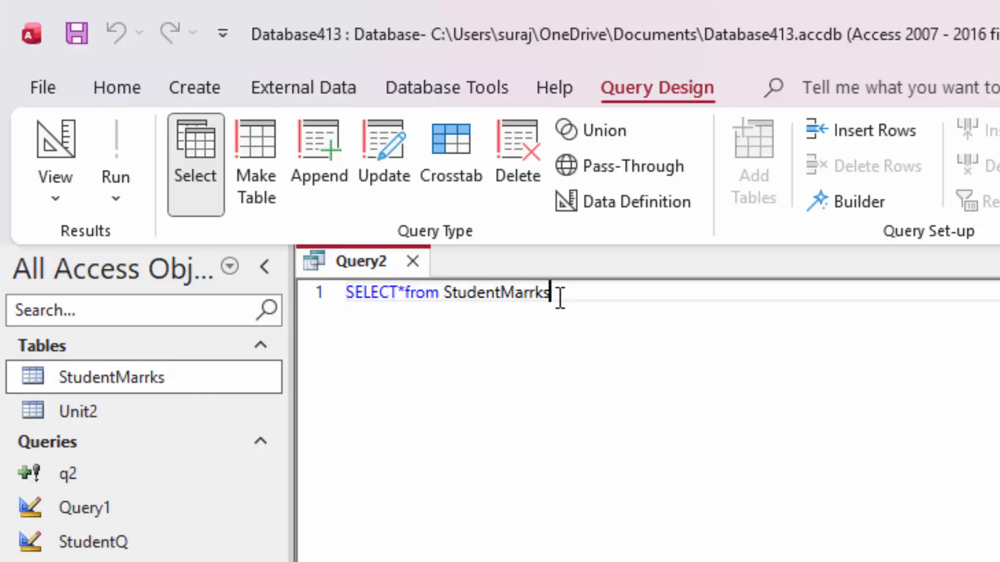
text(;)
key(ctrl+a)
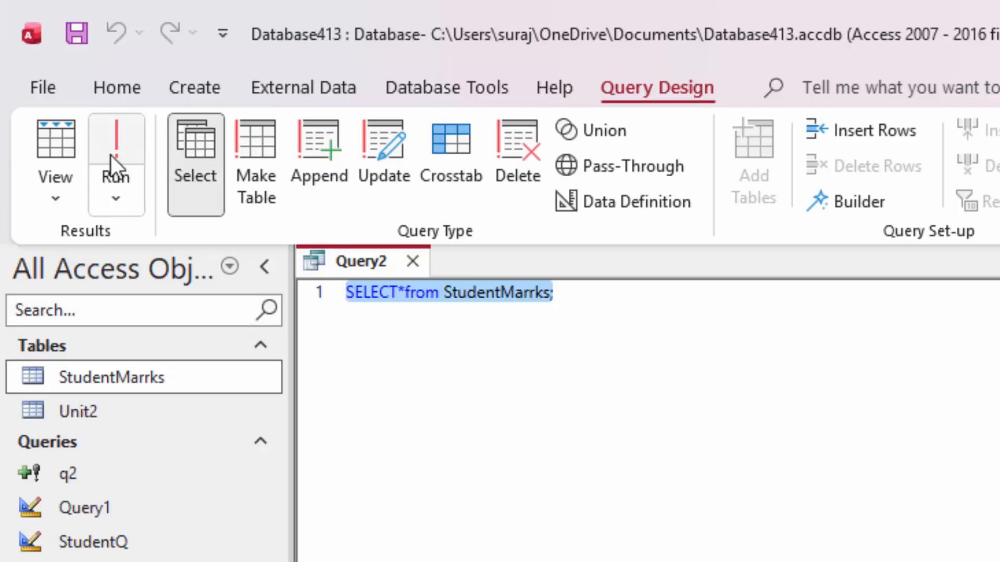
click(112, 156)
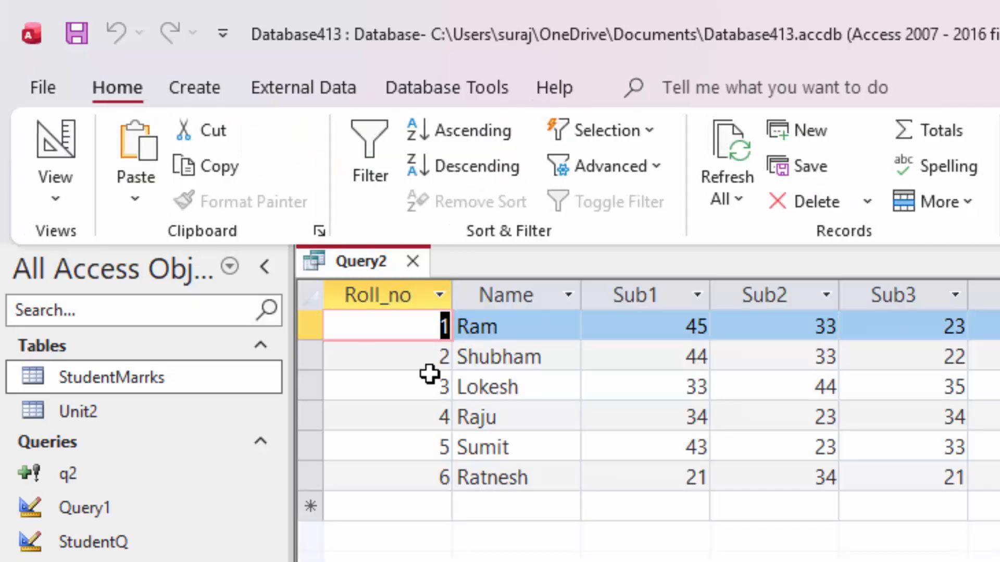
Open the StudentMarrks table to compare its records with the query's results
click(152, 385)
double_click(153, 385)
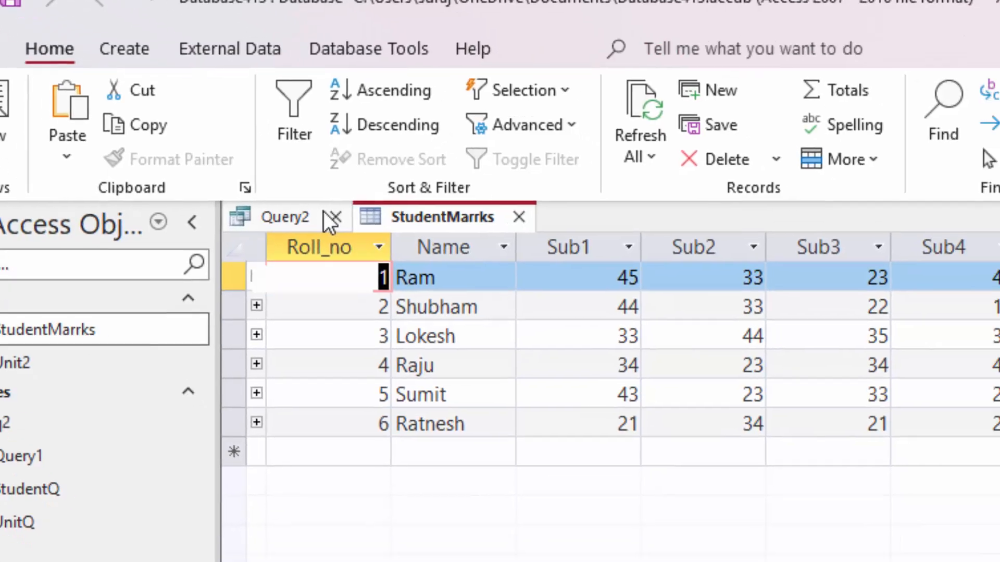
Save the query as sq1, and close both the query and the StudentMarrks table
click(413, 260)
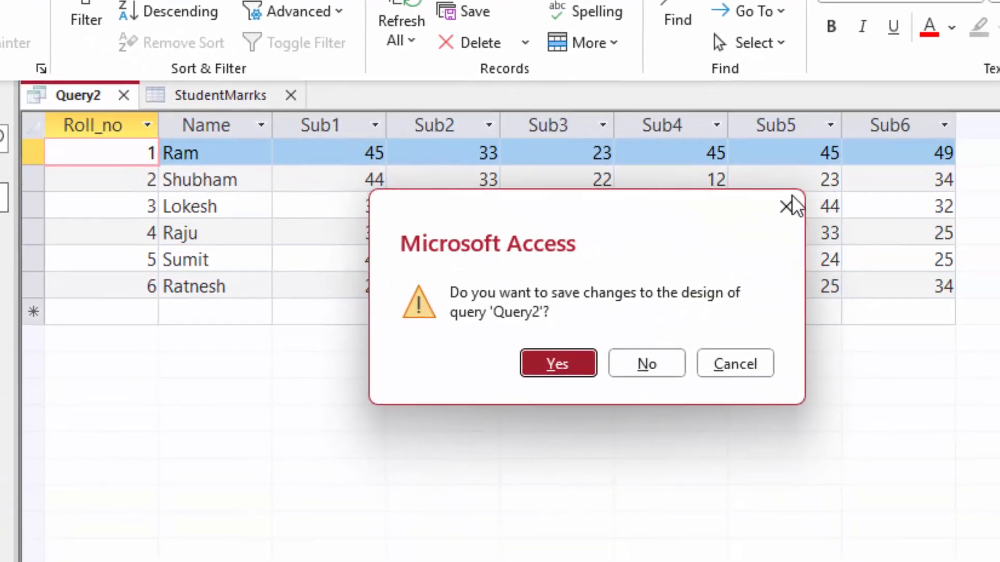
click(787, 207)
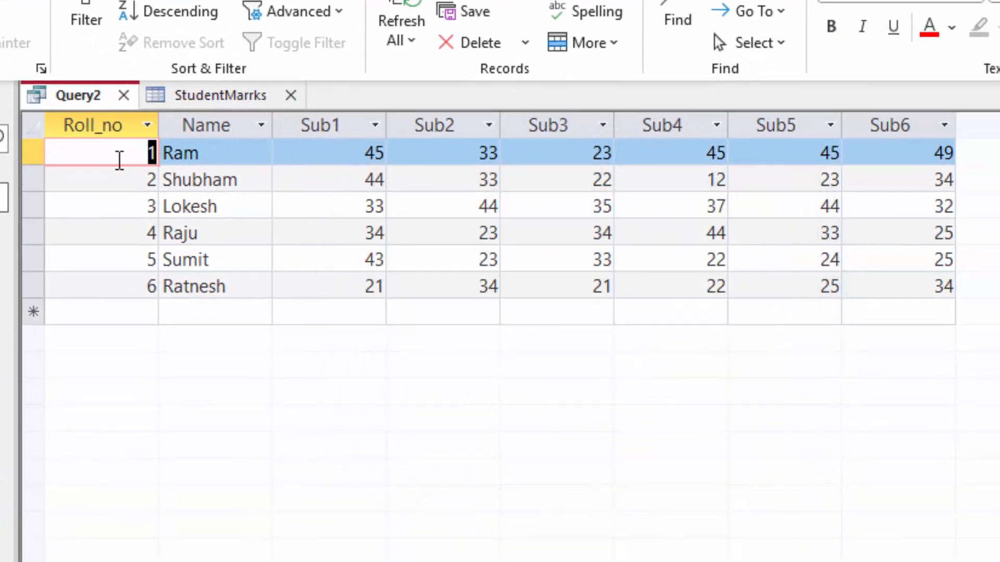
right_click(83, 97)
click(128, 108)
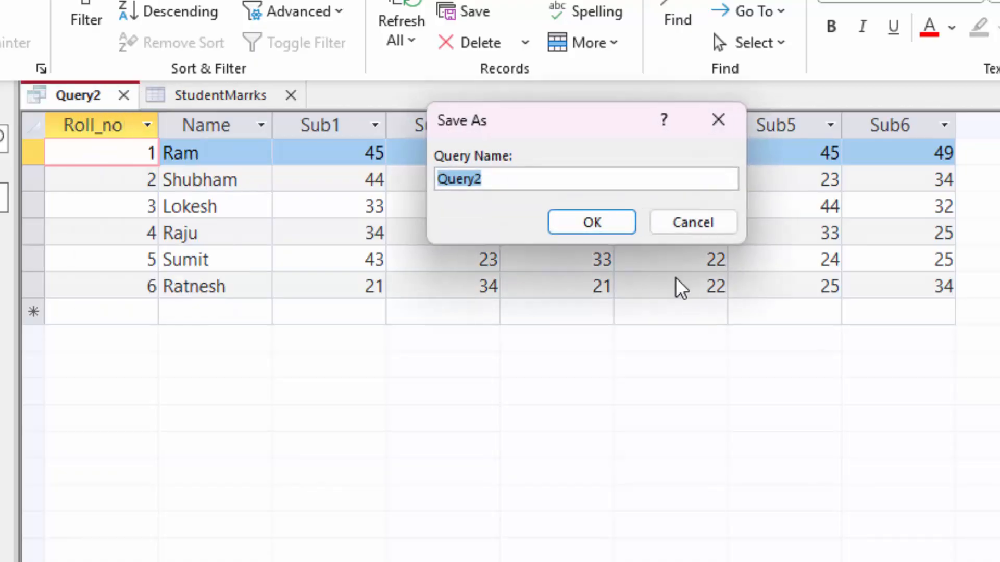
text(sq1)
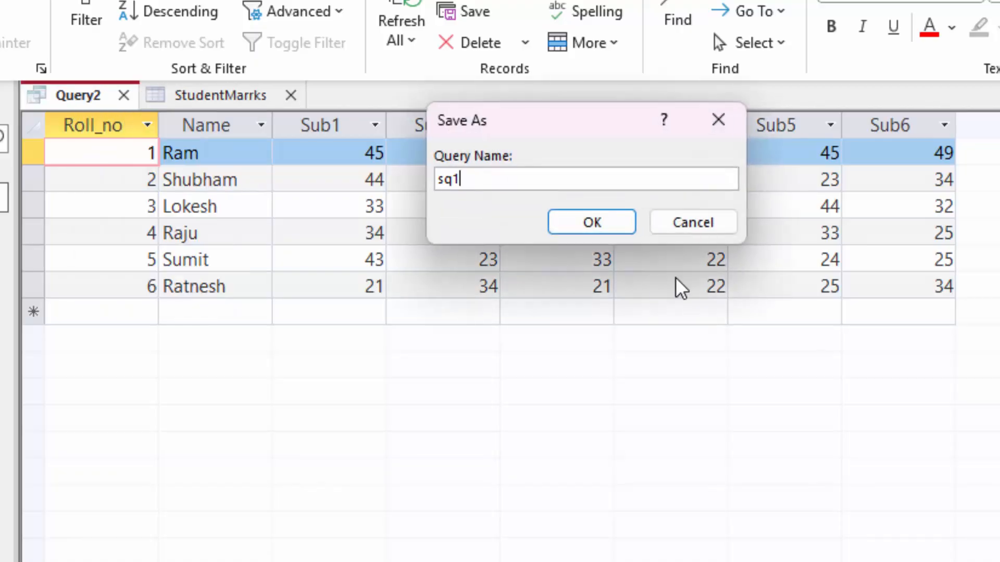
key(Return)
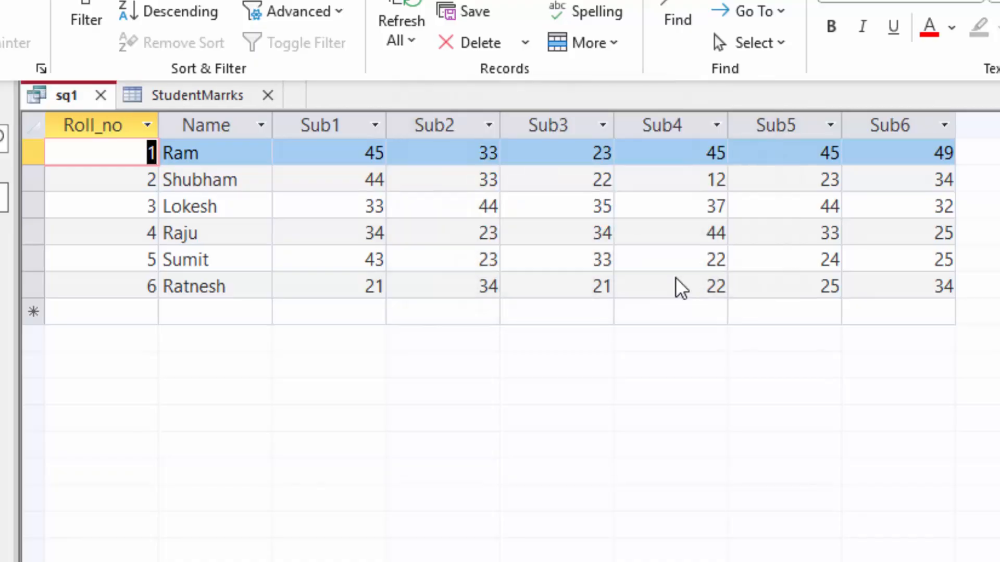
click(99, 95)
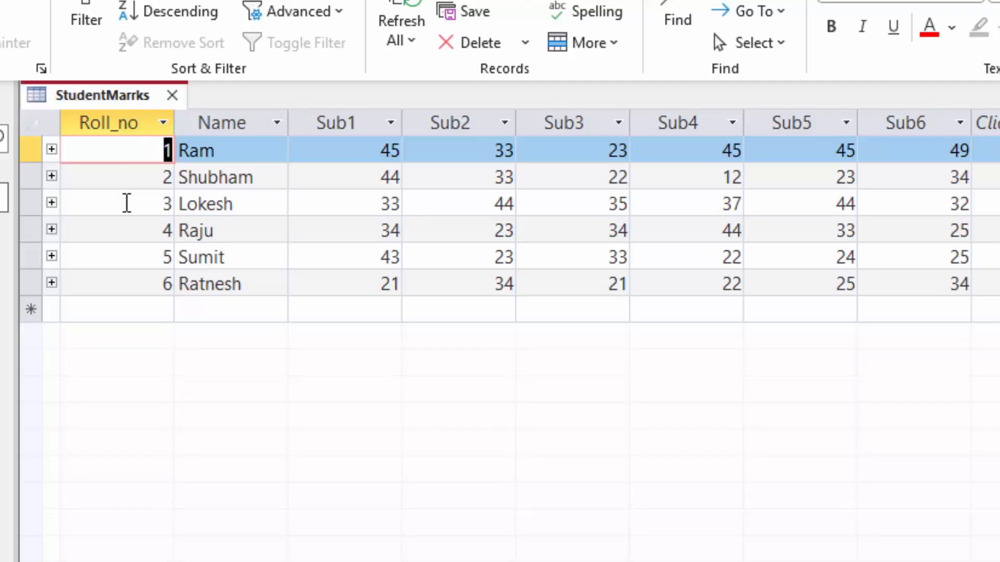
click(172, 95)
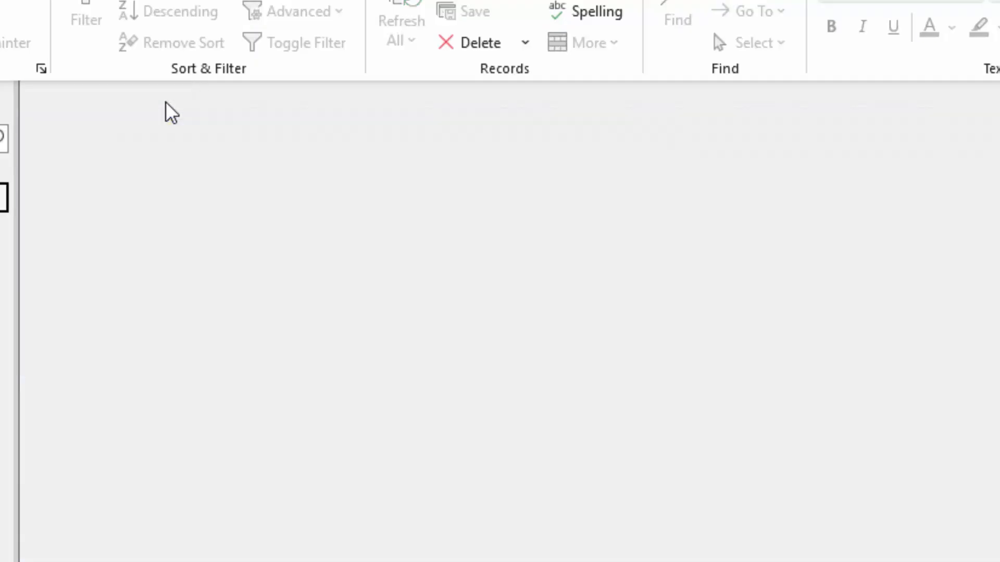
Create a new query in SQL view and remove the semicolon after SELECT
click(0, 0)
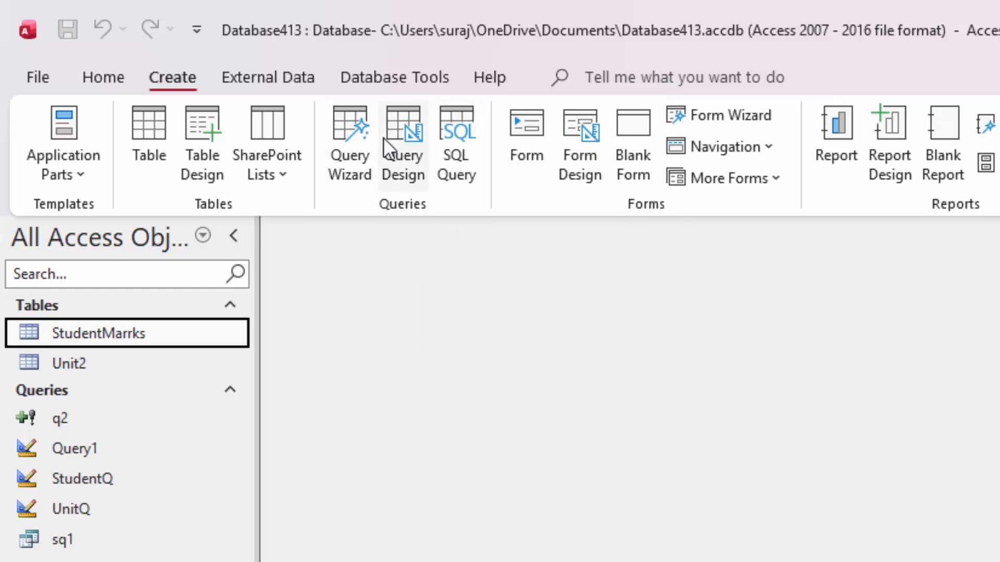
click(457, 129)
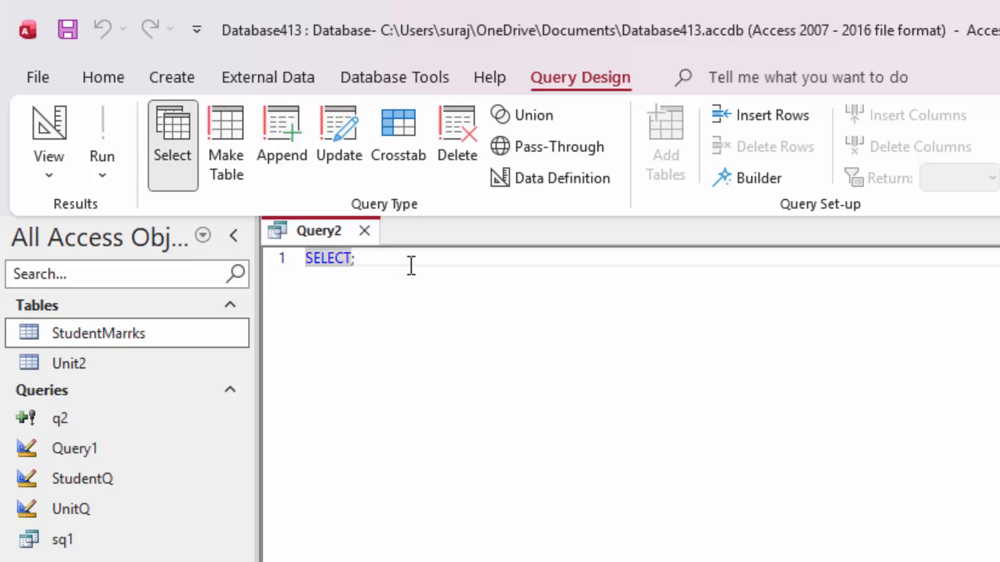
click(411, 265)
key(BackSpace)
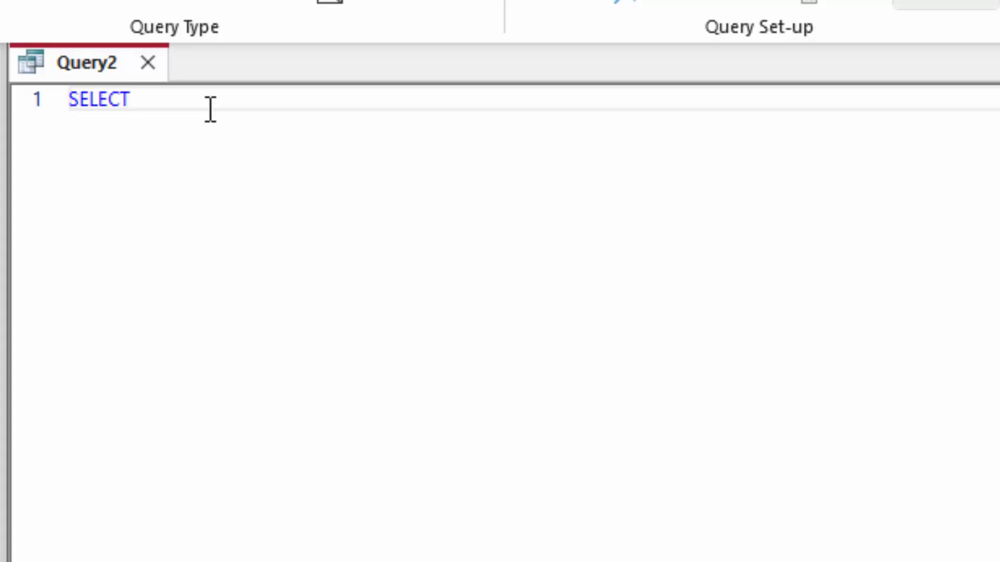
List Roll_no,[Name],Sub1 as the fields to retrieve after SELECT
text(Roll)
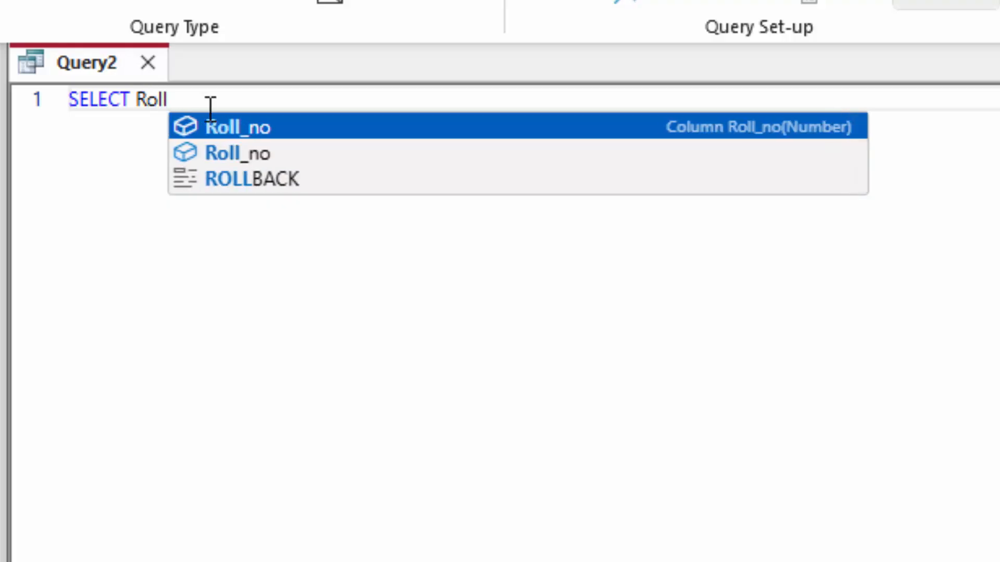
key(Tab)
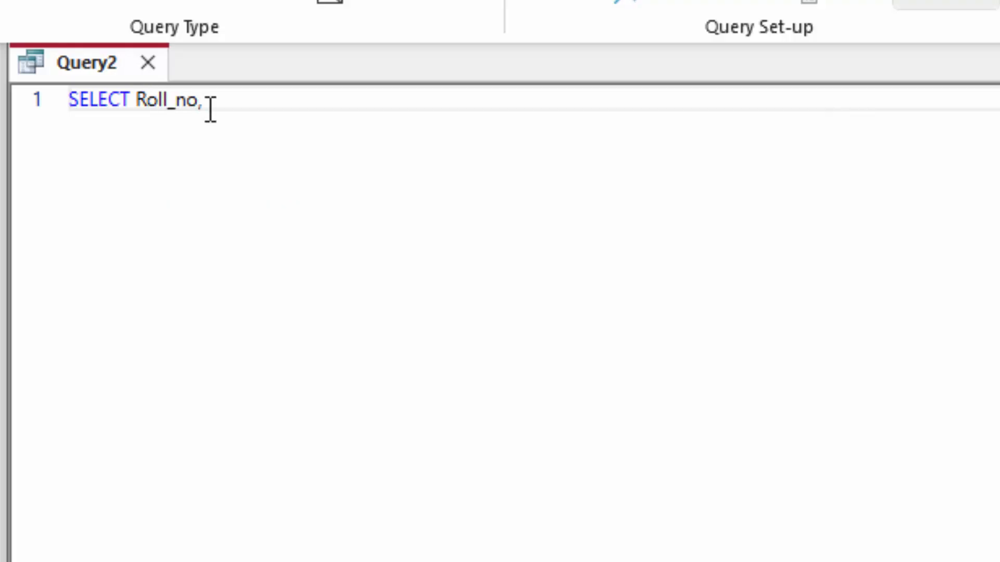
text(, [Name)
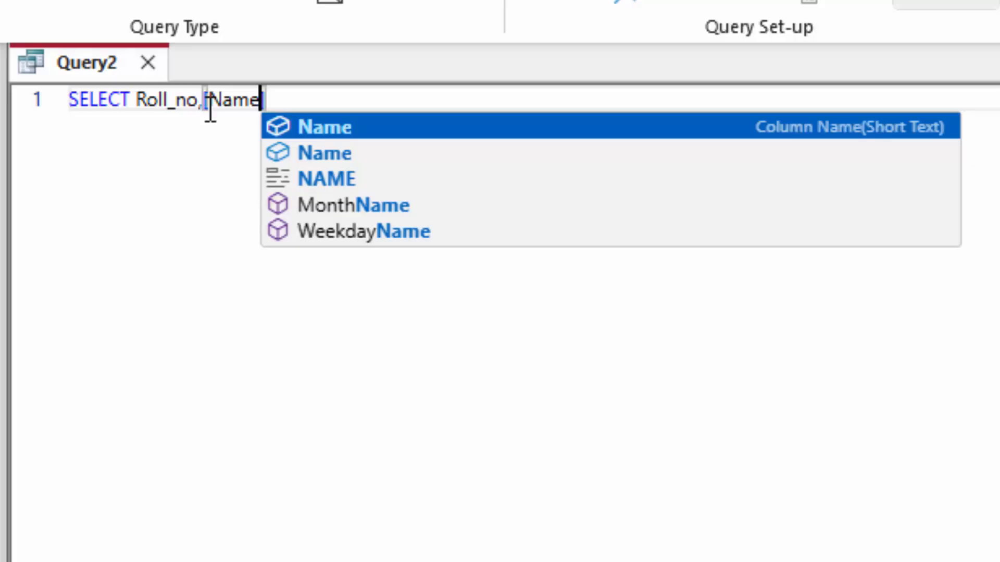
key(Escape)
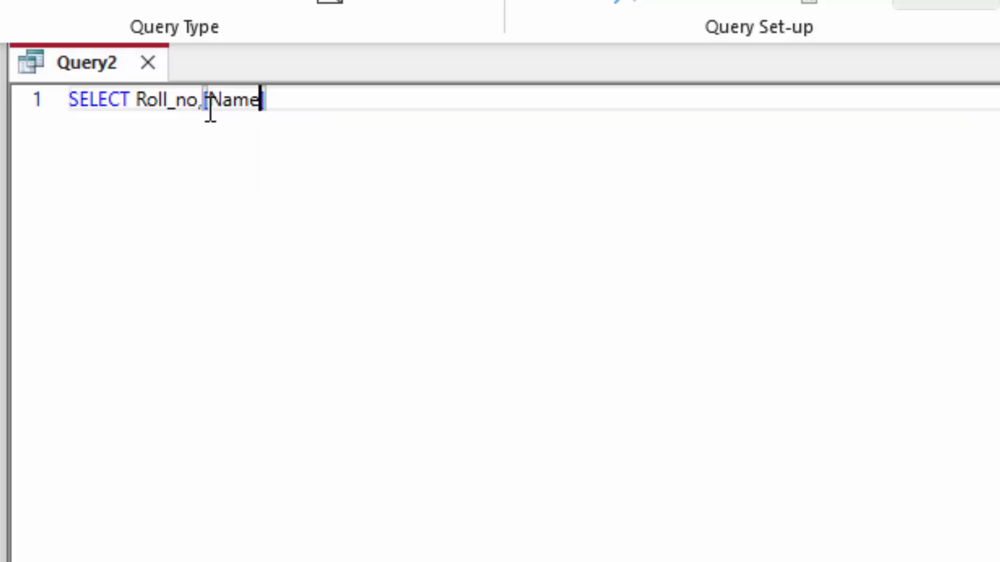
text(],Sub)
text(1)
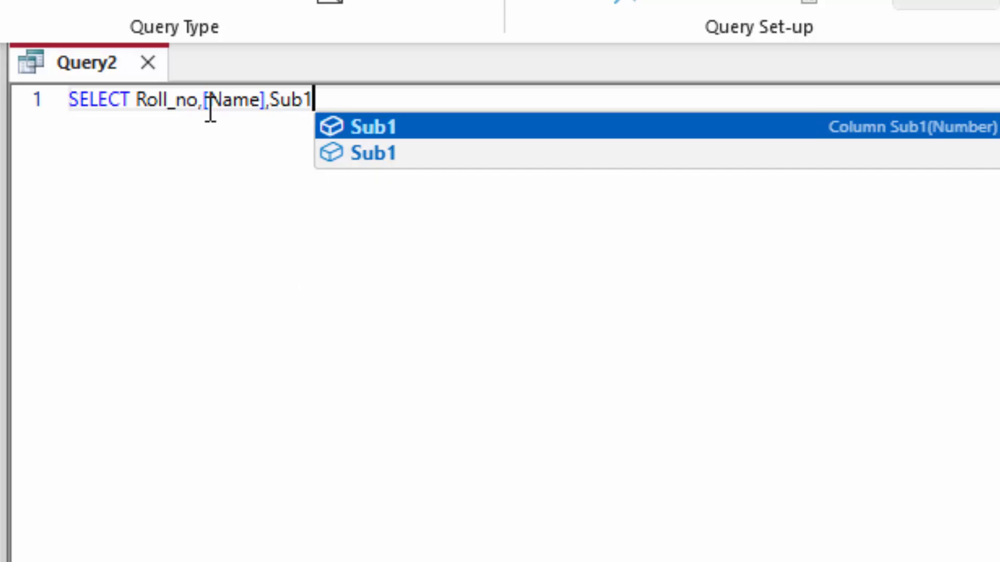
key(Escape)
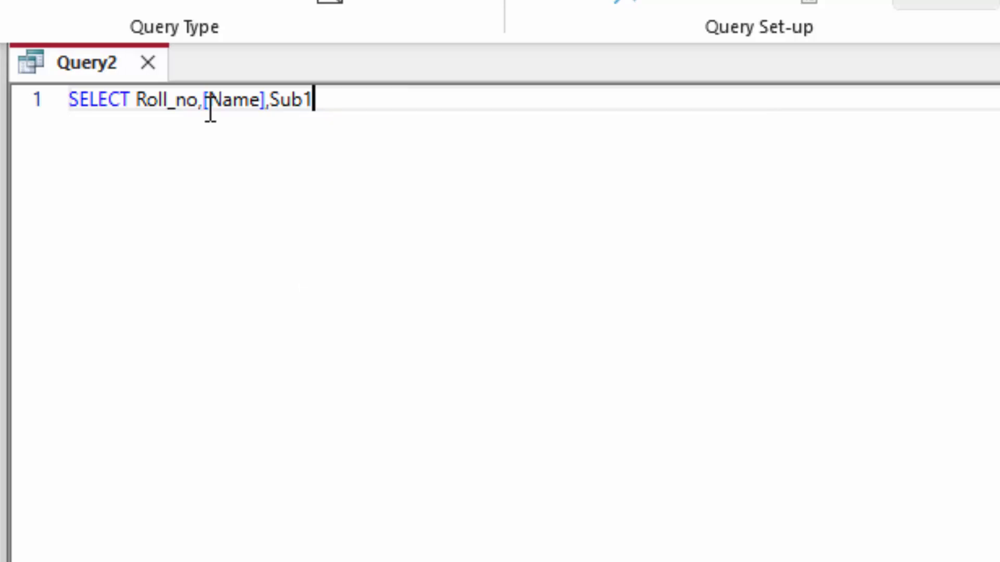
Complete the statement with from StudentMarrks; and run the query
text(from )
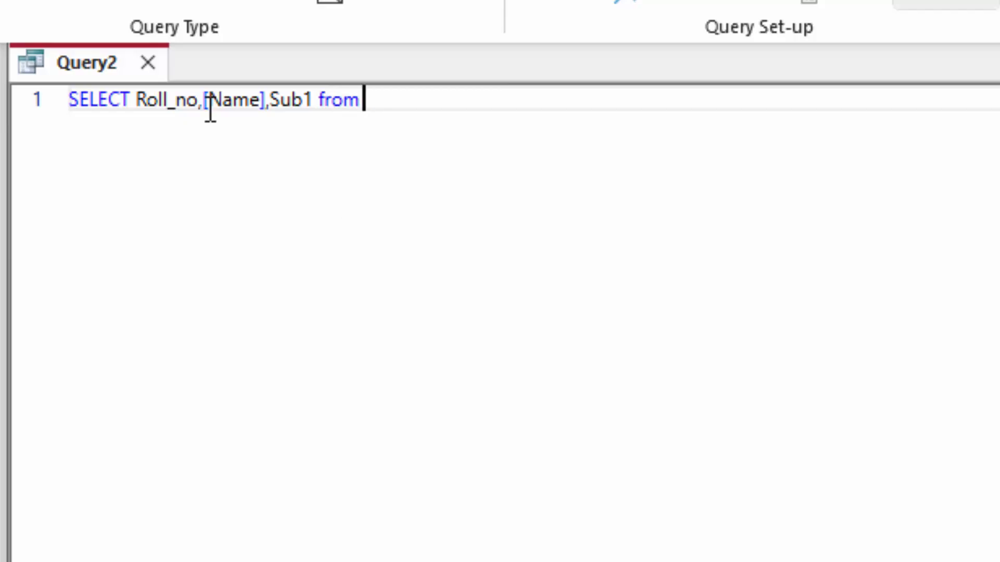
text(S)
text(ty)
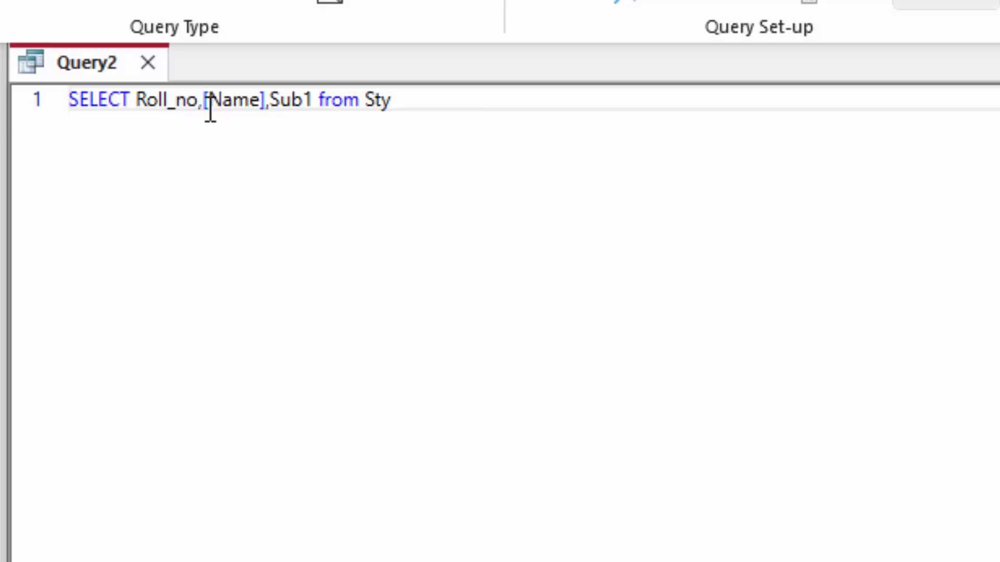
key(BackSpace)
text(u)
key(Tab)
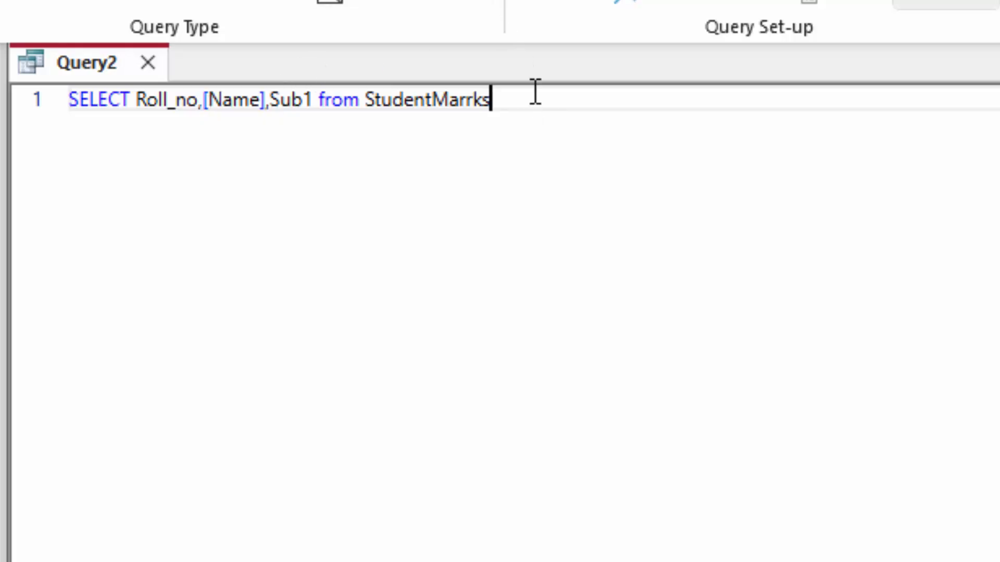
text(;)
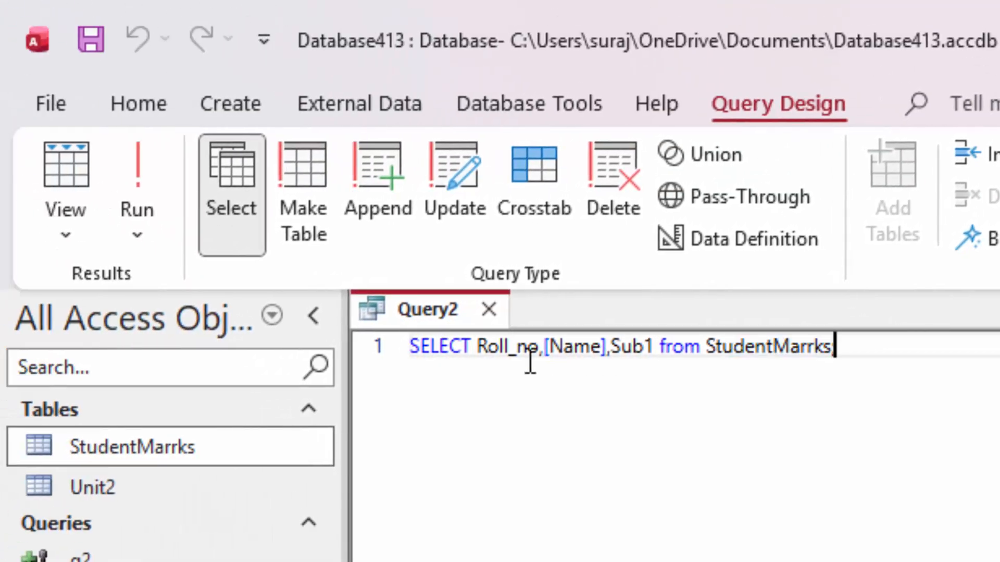
key(ctrl+a)
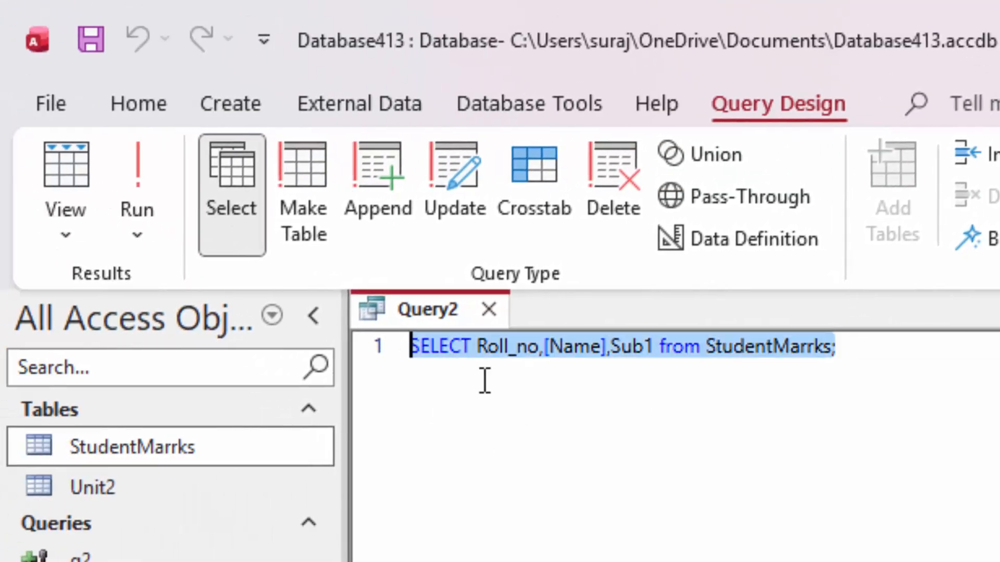
click(137, 176)
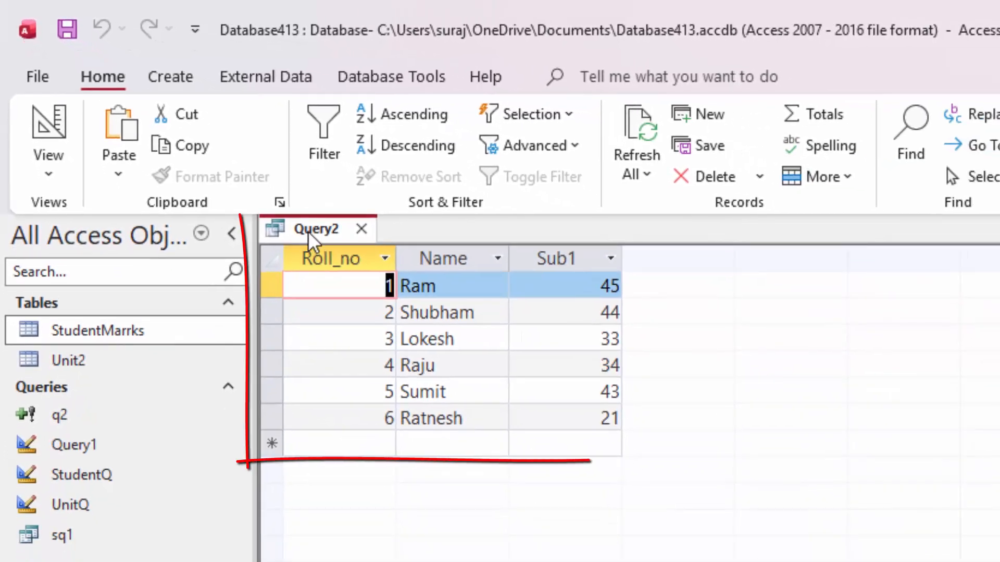
Save the three-field query under the name sq2
right_click(430, 315)
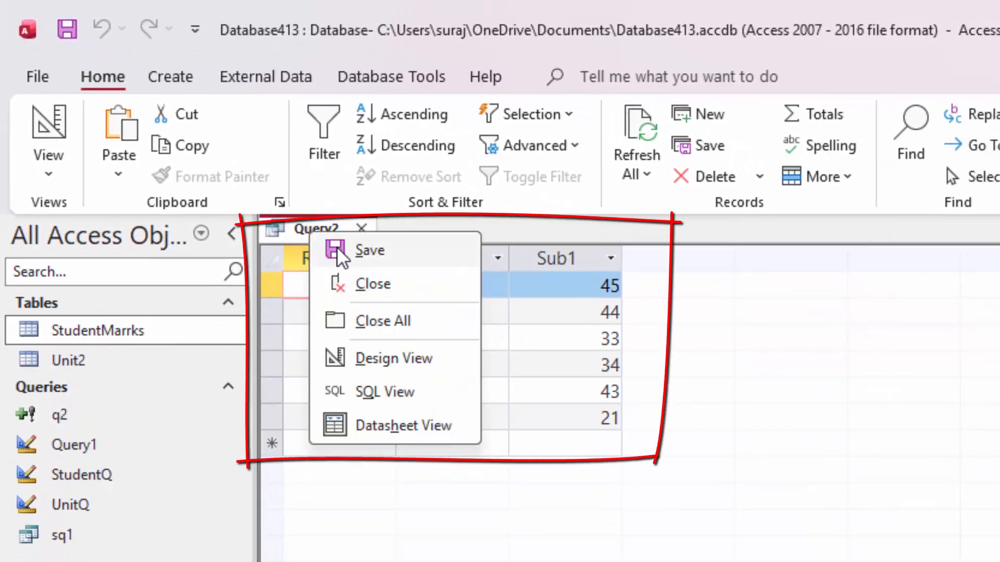
click(337, 246)
key(BackSpace)
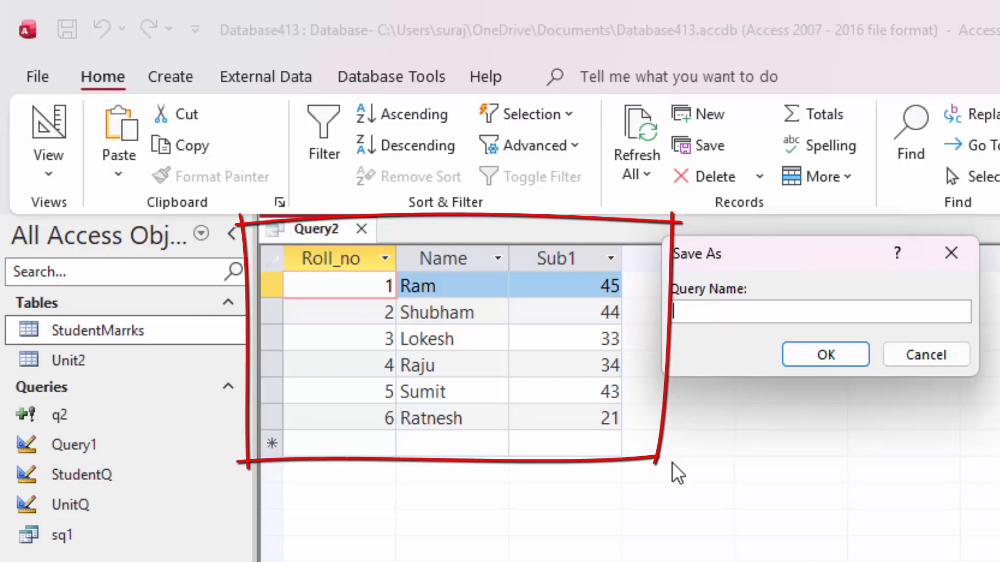
text(sq)
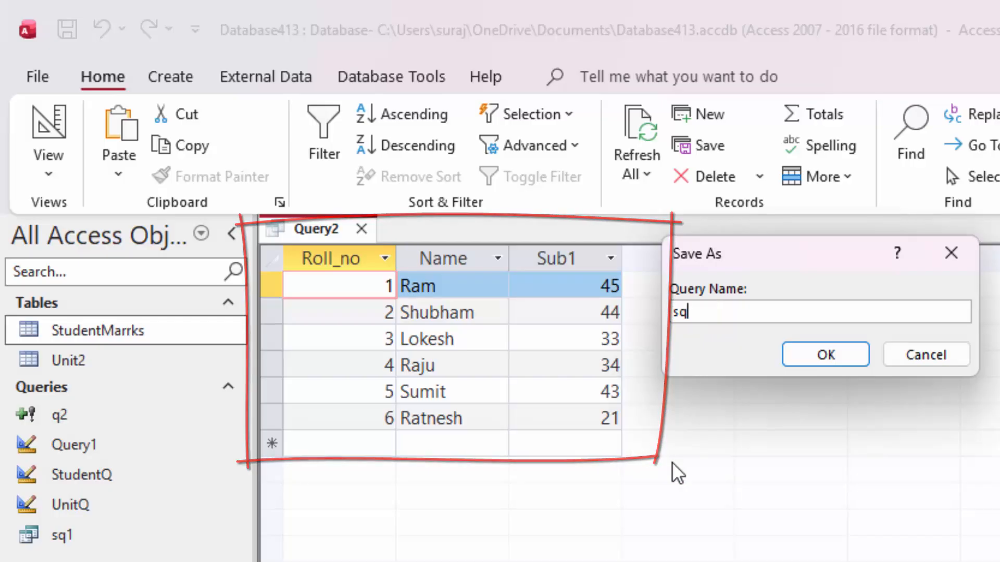
text(2)
key(Return)
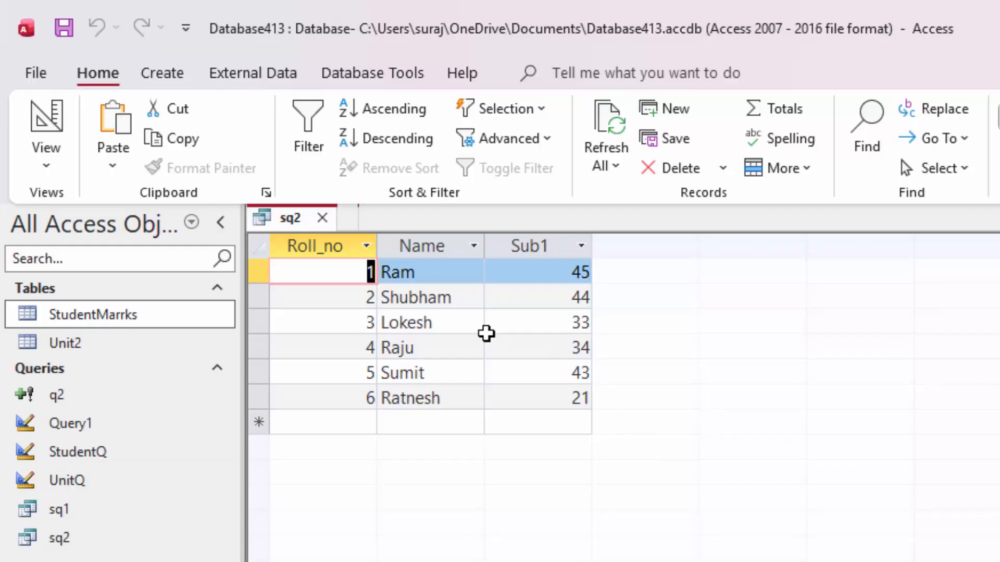
Open the StudentMarrks table to check its Sub2 marks, and close the sq2 query
click(59, 325)
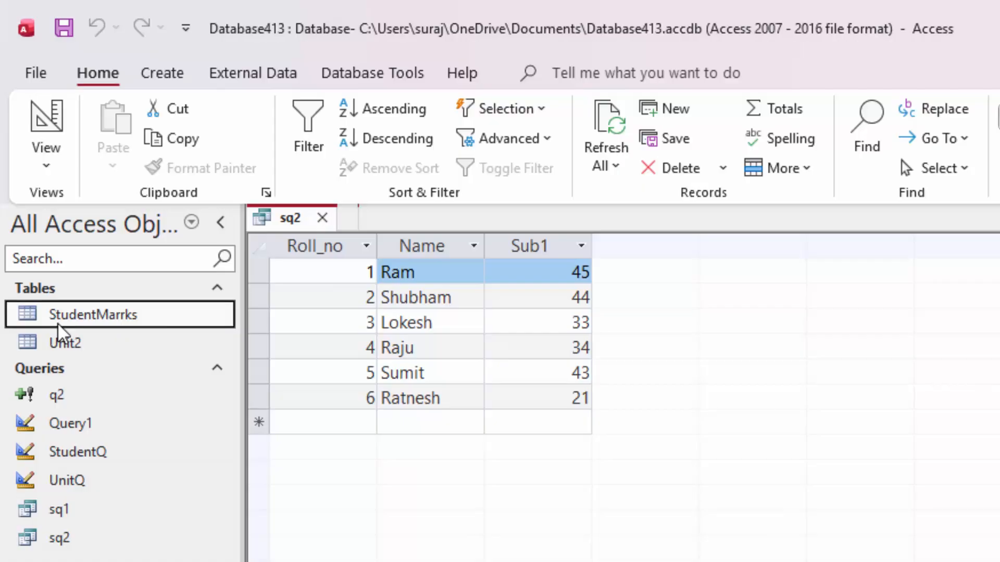
double_click(59, 326)
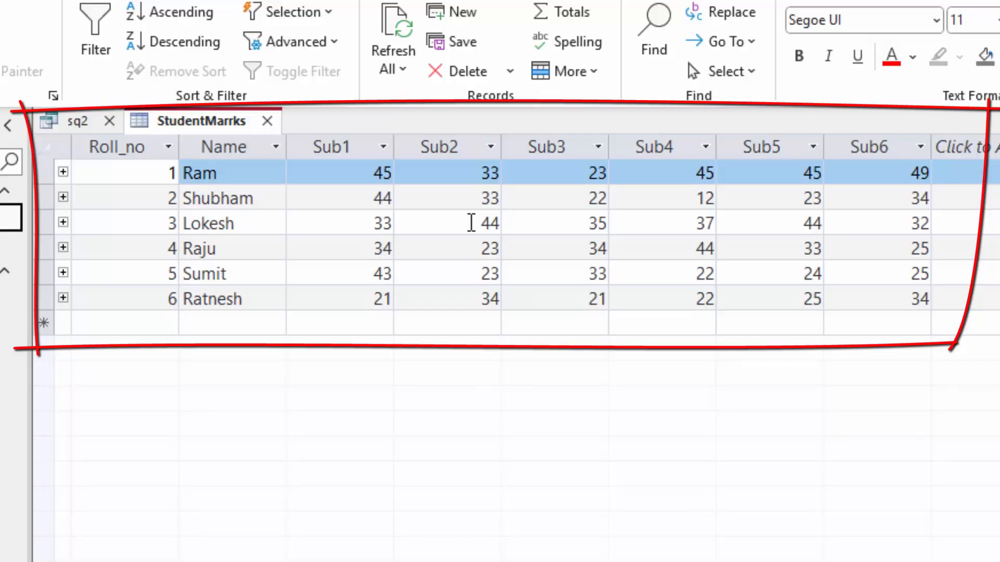
drag(471, 222, 514, 228)
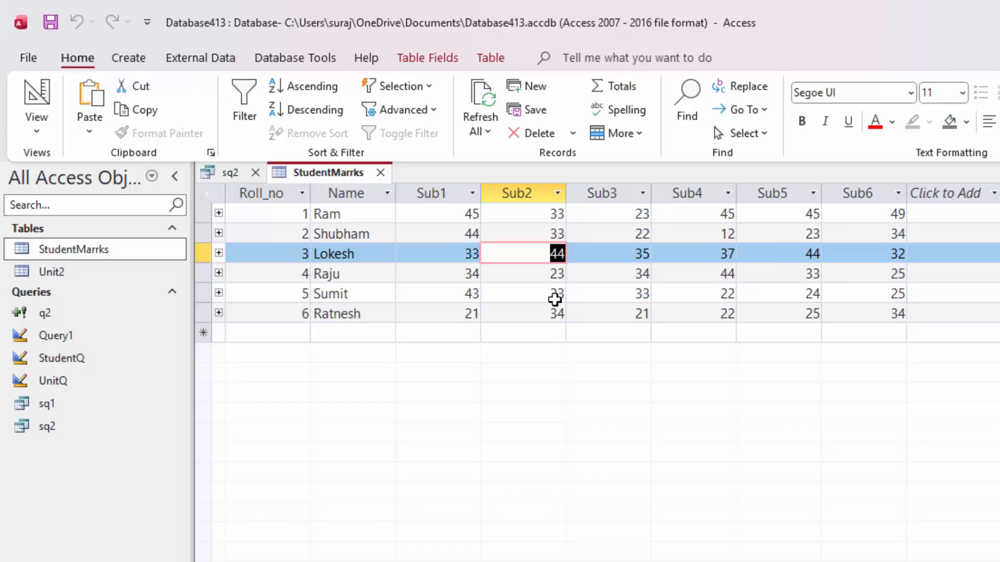
click(256, 173)
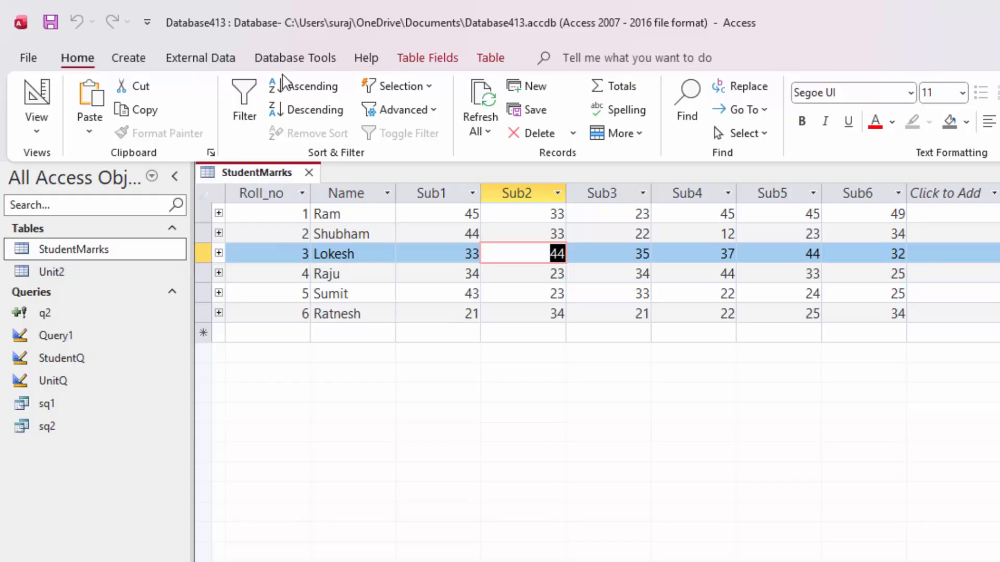
Create another query in SQL view and write SELECT*from StudentMarrks without a semicolon
click(131, 57)
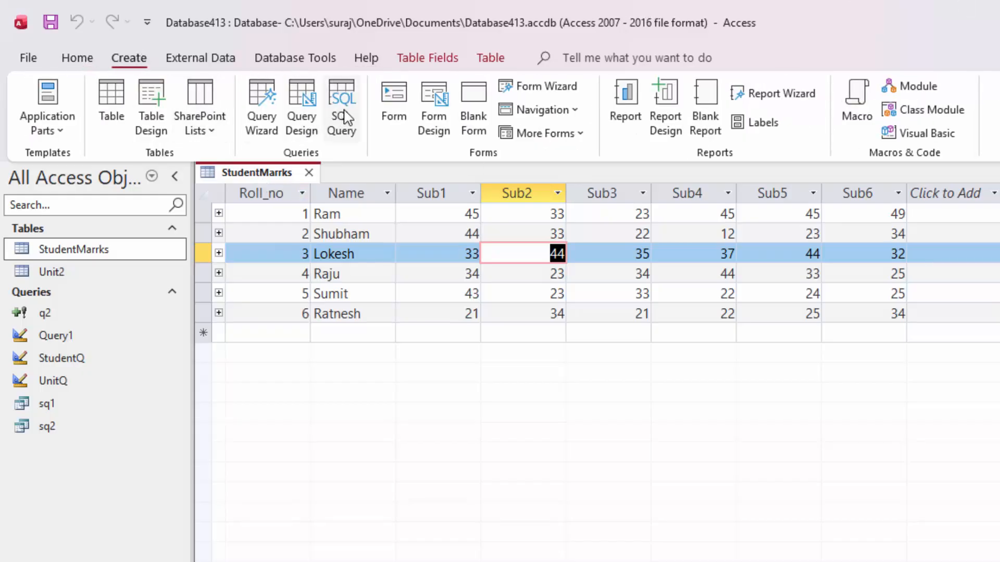
click(344, 97)
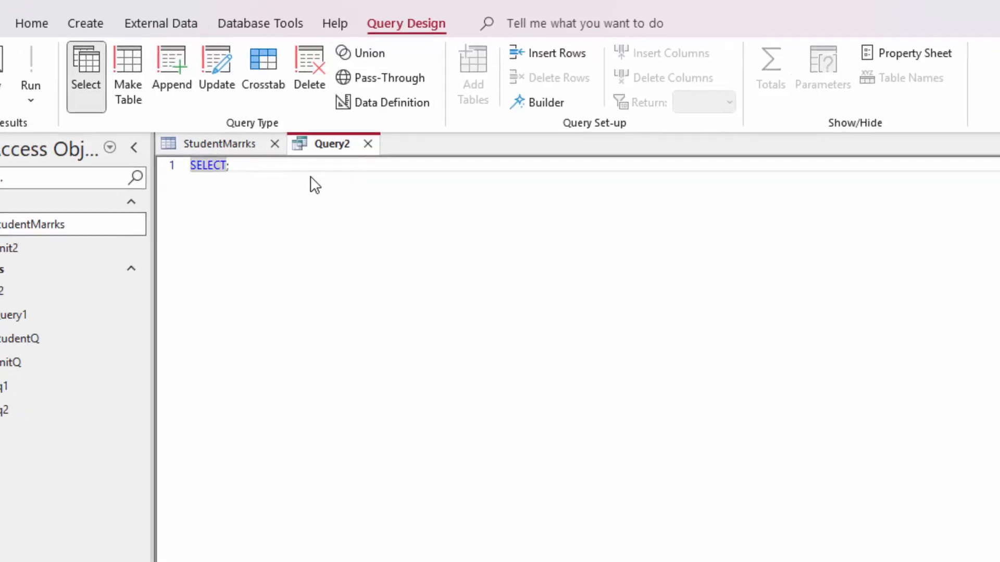
click(225, 99)
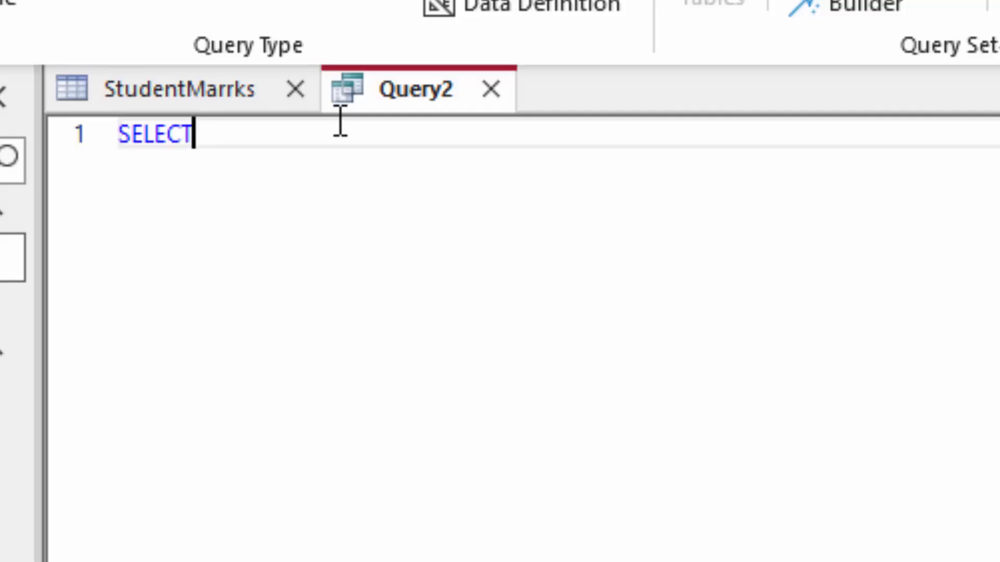
text(*from S)
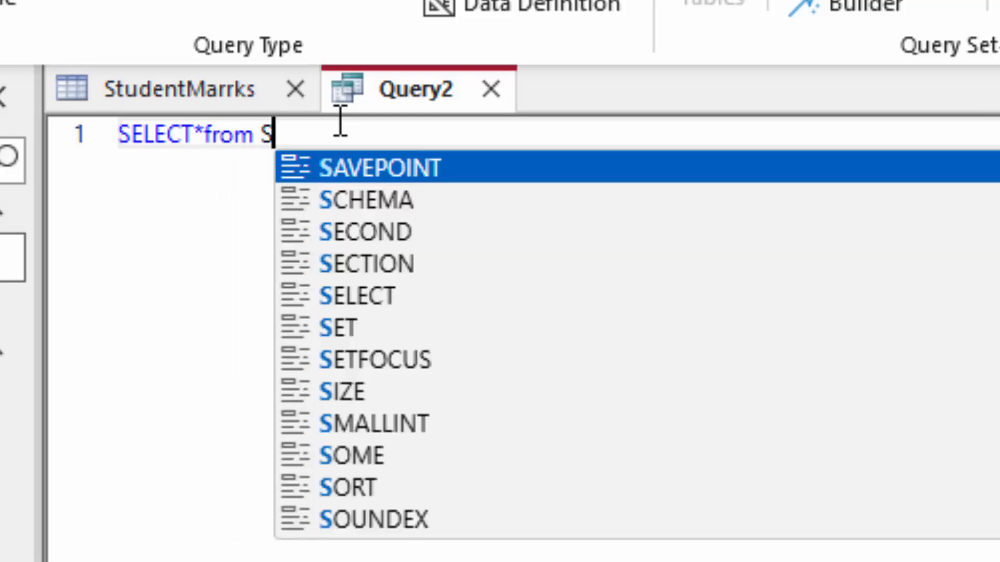
text(tu)
key(Tab)
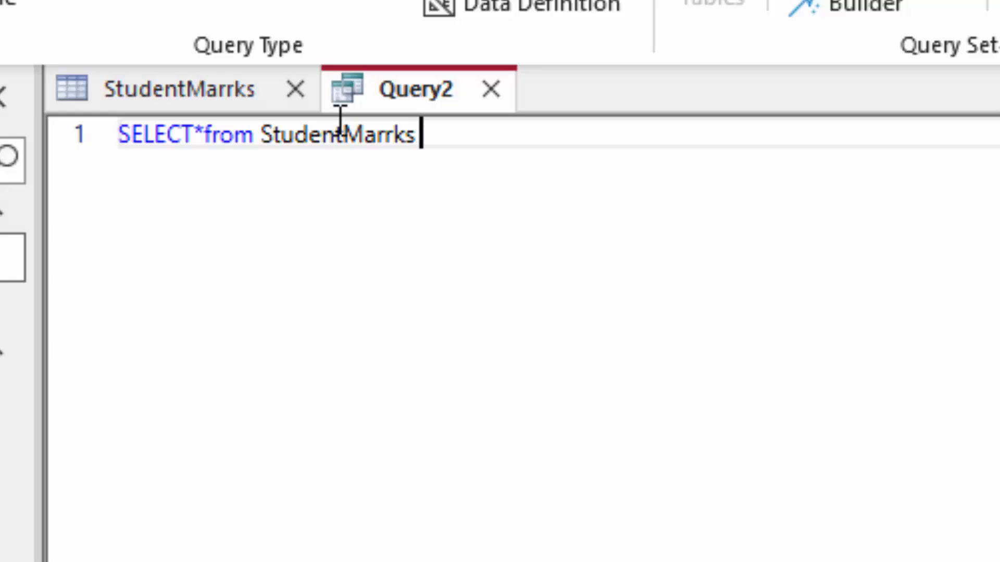
Add the condition where Sub2>35; to the end of the SELECT statement
text(where )
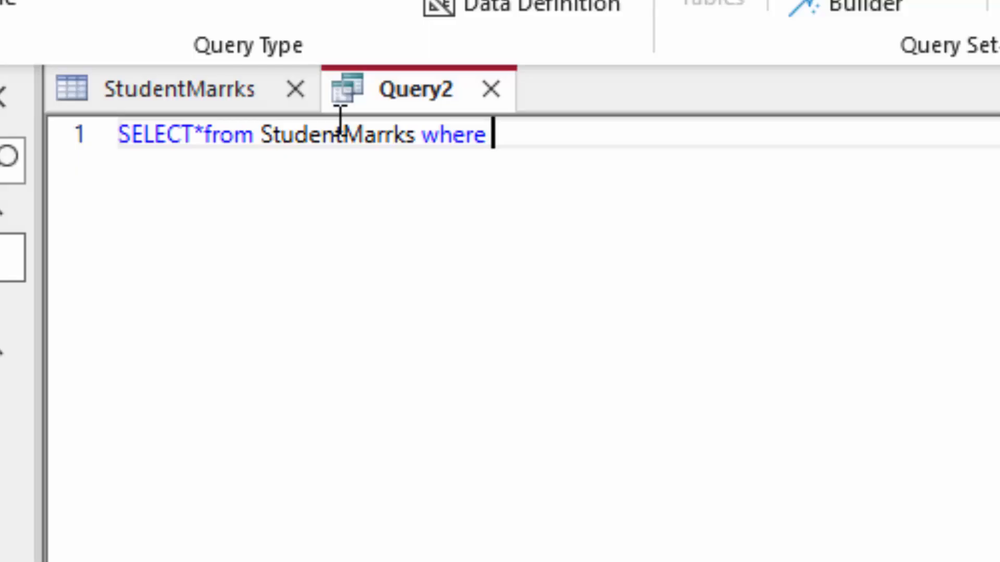
text(Sub)
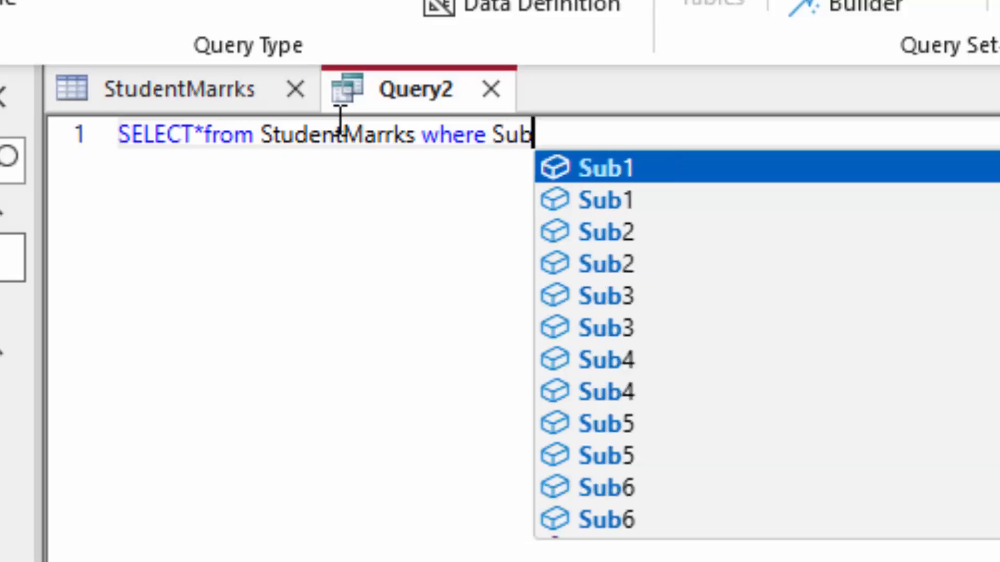
key(Down)
key(Down)
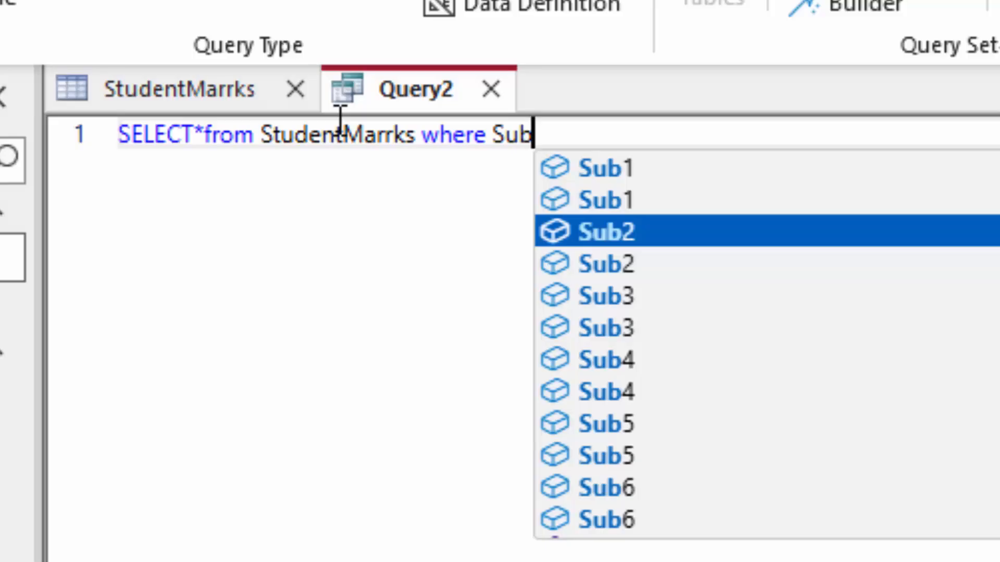
key(Tab)
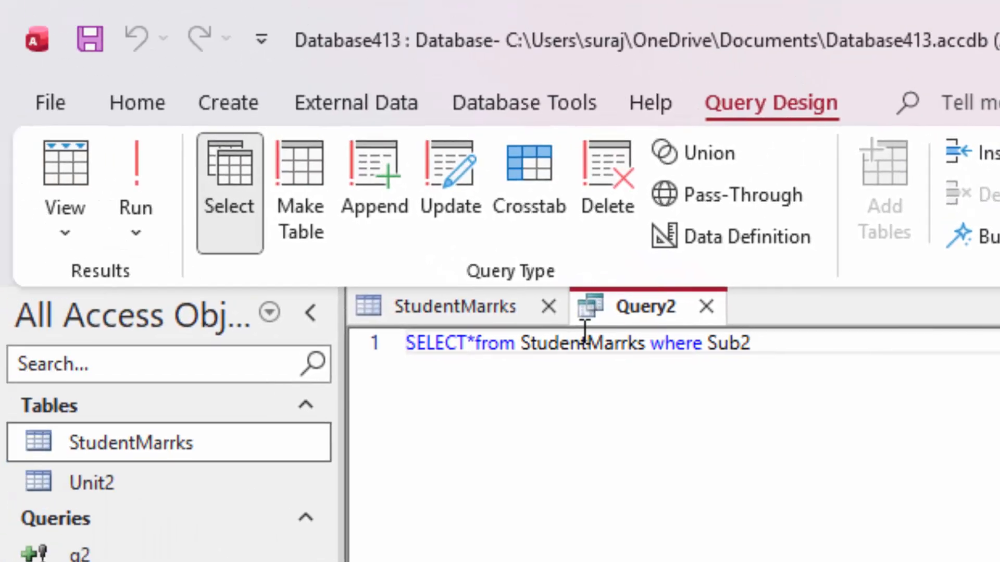
text(>35:)
key(BackSpace)
text(;)
Close the StudentMarrks table, run the query with the Sub2>35 condition and check the Sub2 mark in its result
click(553, 304)
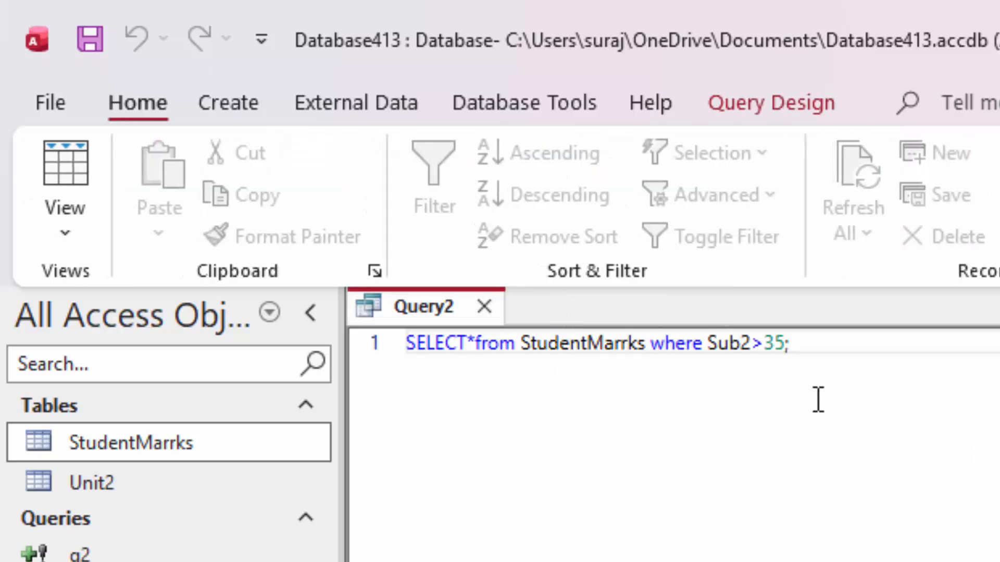
drag(808, 342, 406, 344)
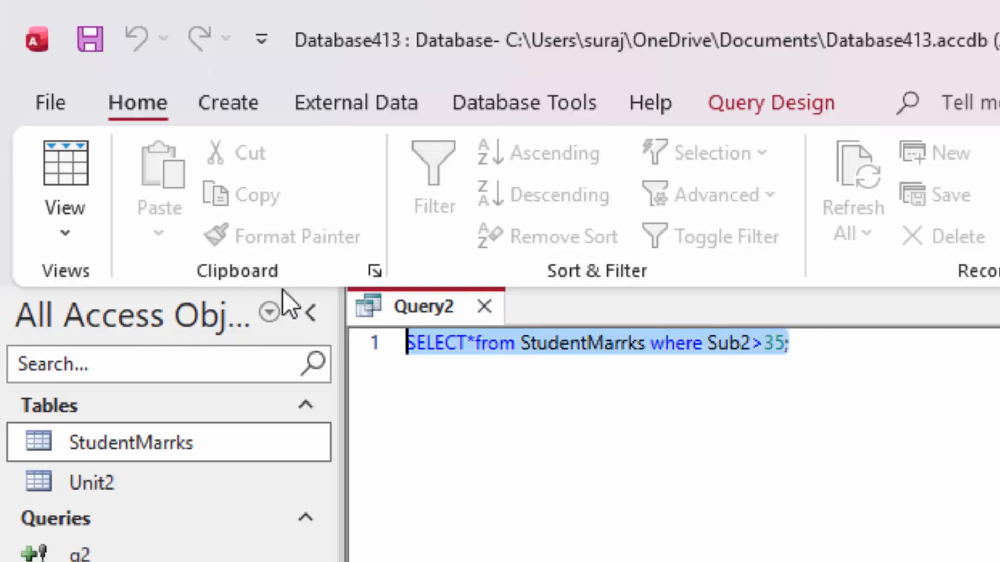
click(713, 102)
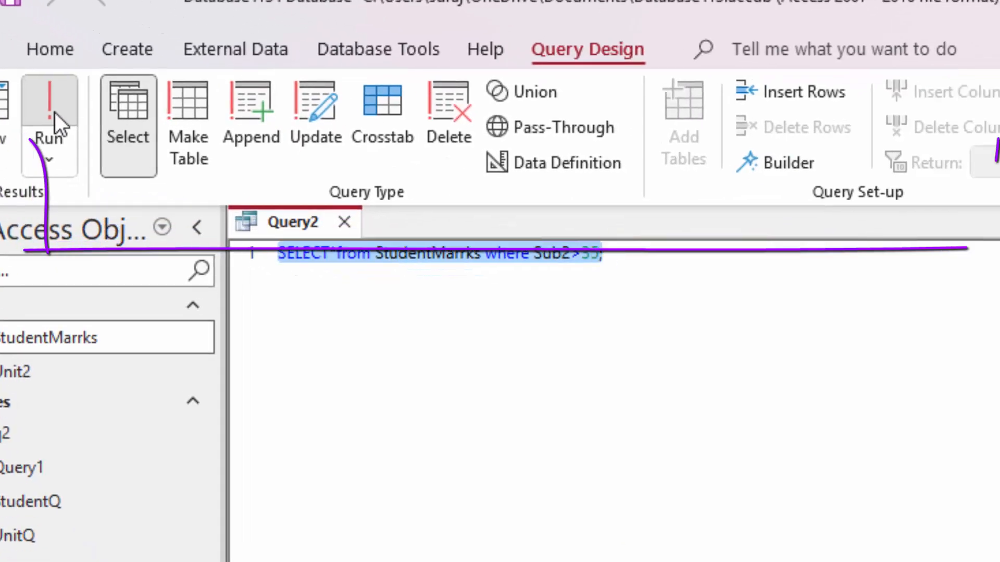
click(55, 112)
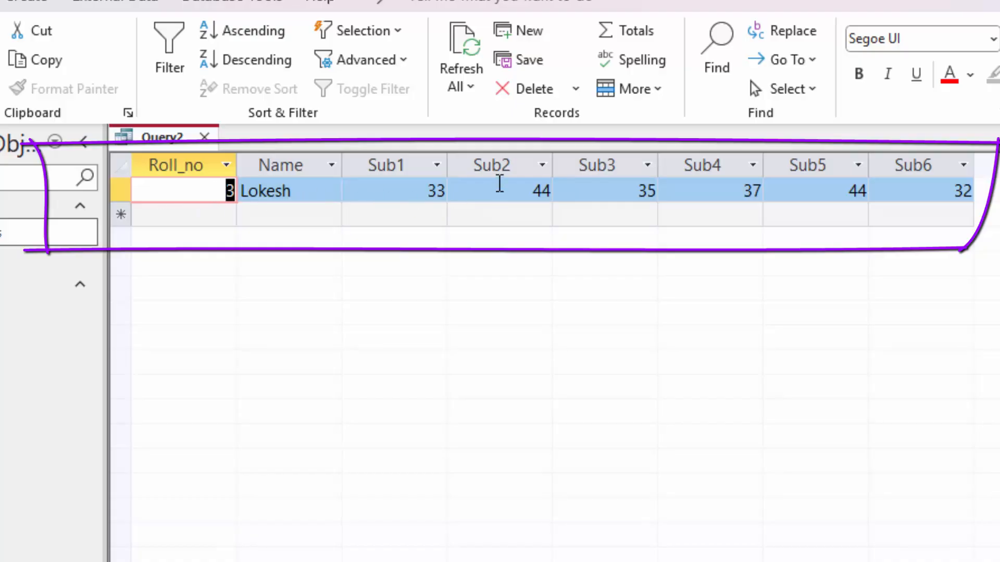
click(500, 183)
double_click(523, 184)
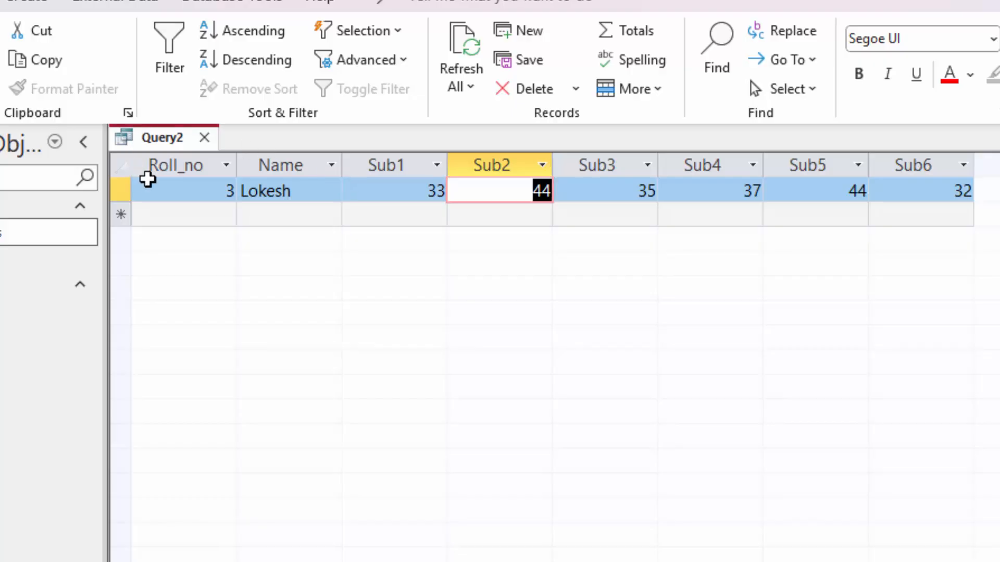
Save the query that filters records on Sub2 under the name sq3
right_click(177, 149)
click(229, 159)
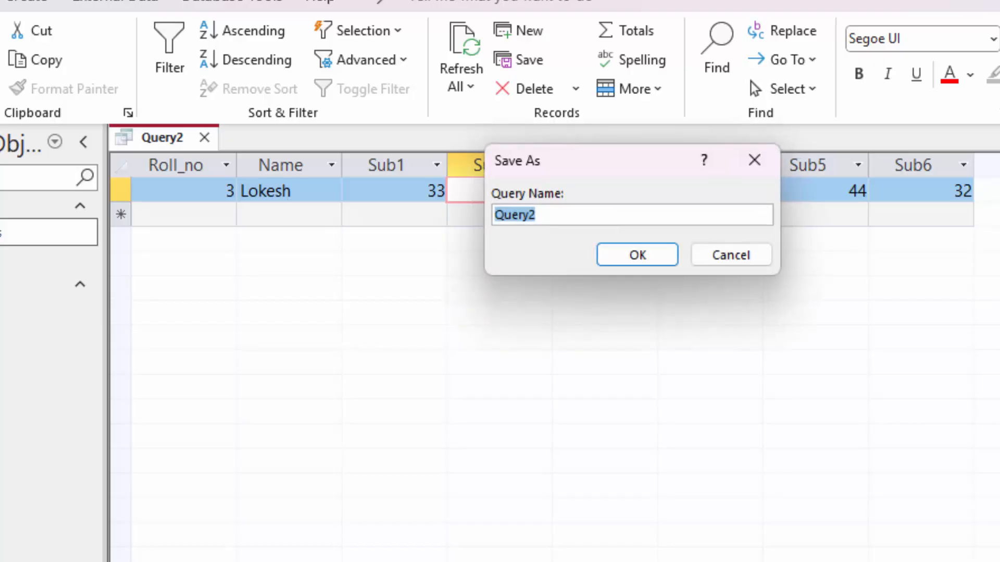
key(BackSpace)
text(sq)
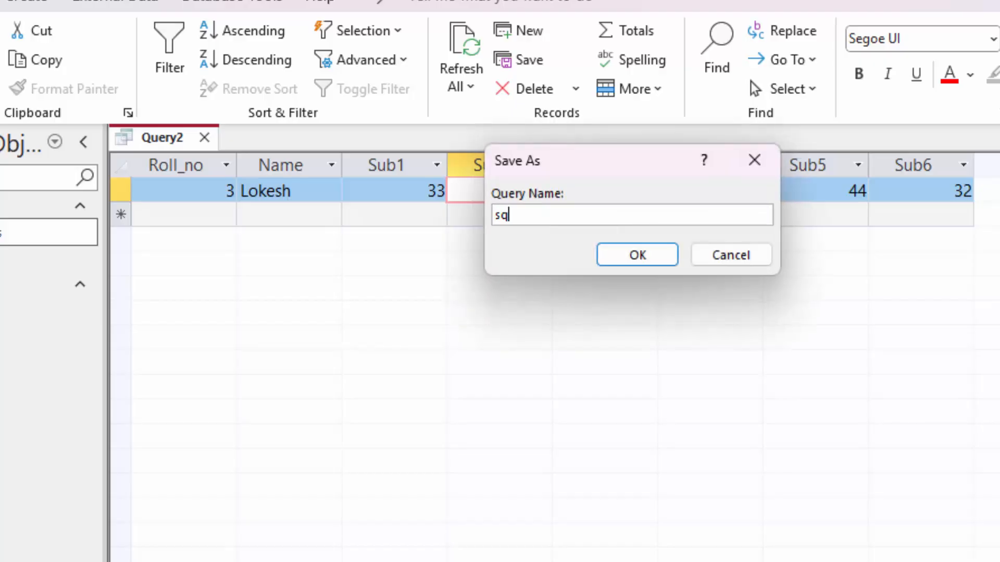
text(3)
key(Return)
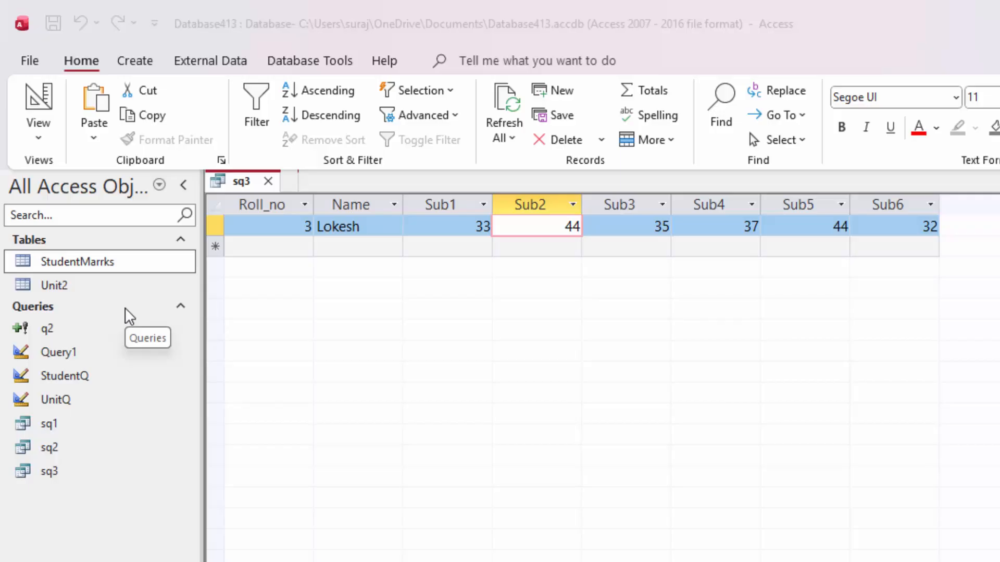
Close the sq3 query and create another blank query in SQL view
click(267, 182)
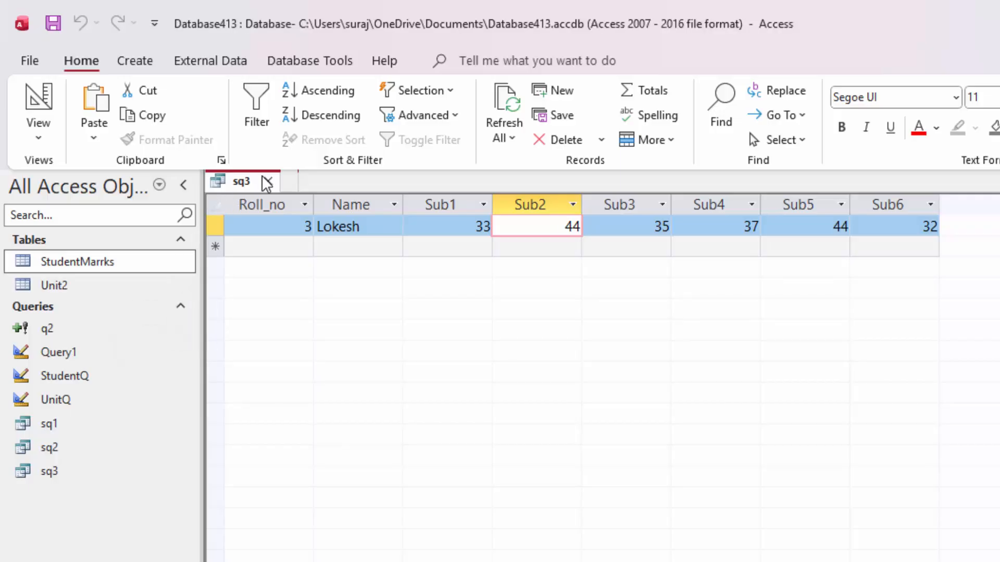
click(266, 182)
click(136, 65)
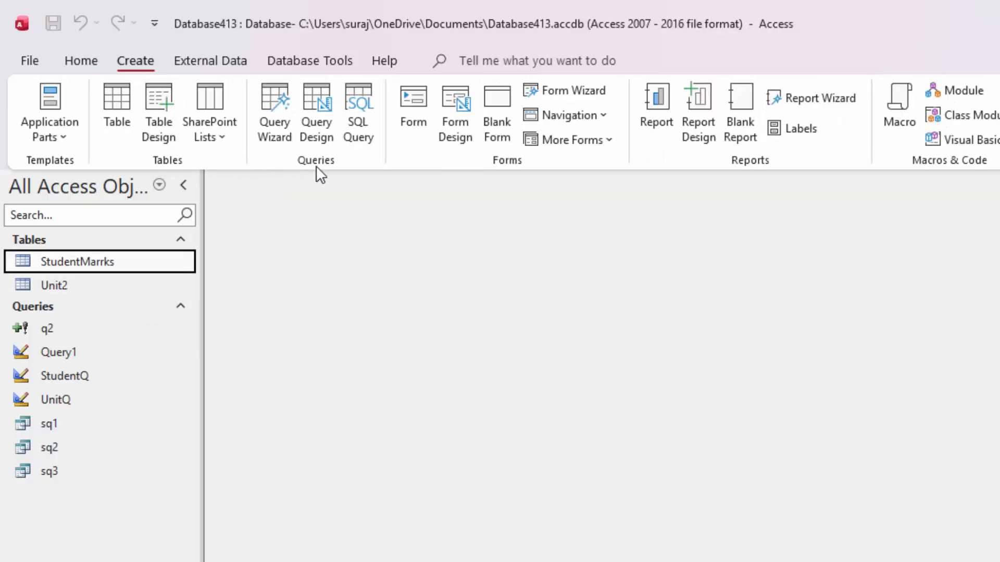
click(352, 99)
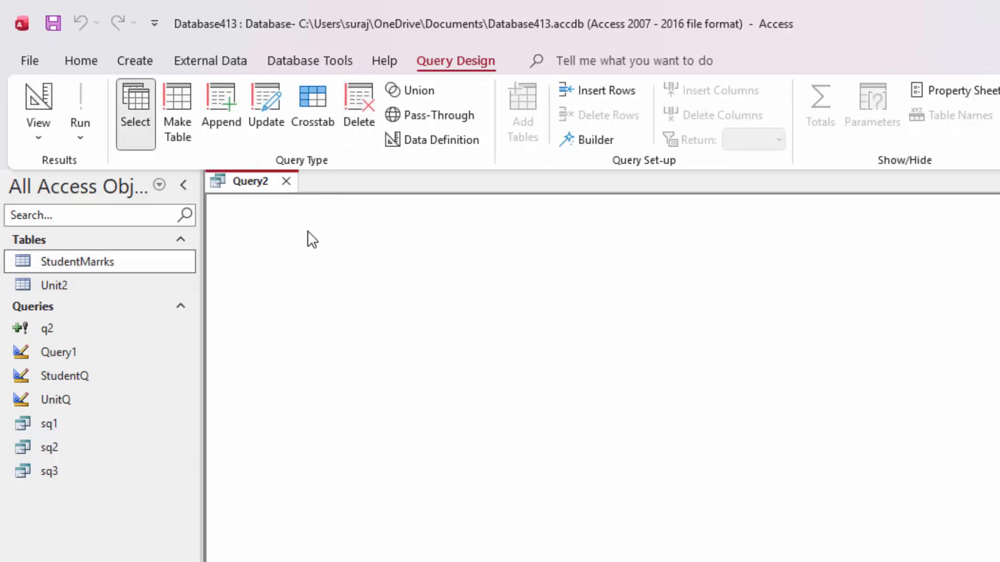
click(311, 200)
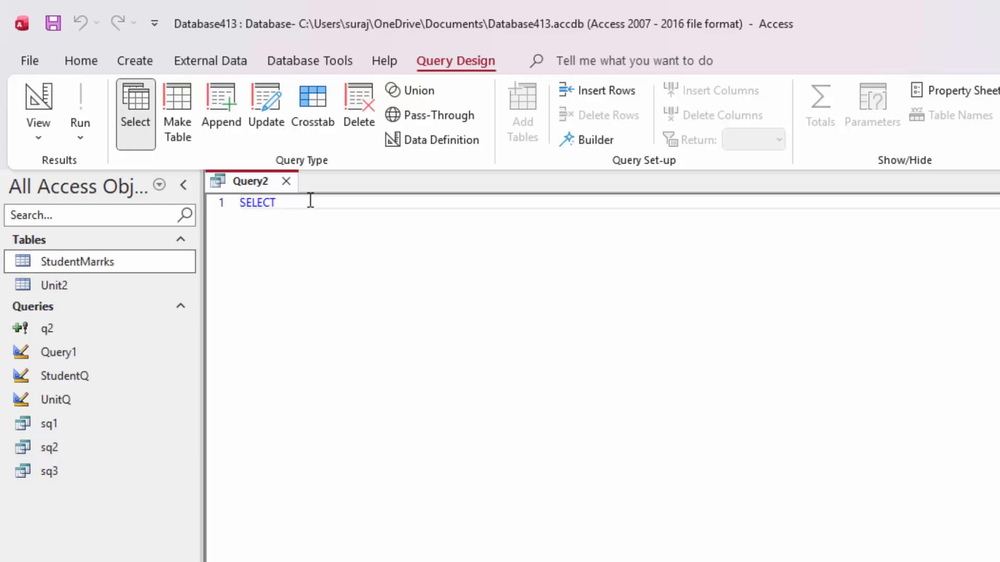
List the fields Roll_no and [Name] after SELECT, each followed by a comma
text(Roll)
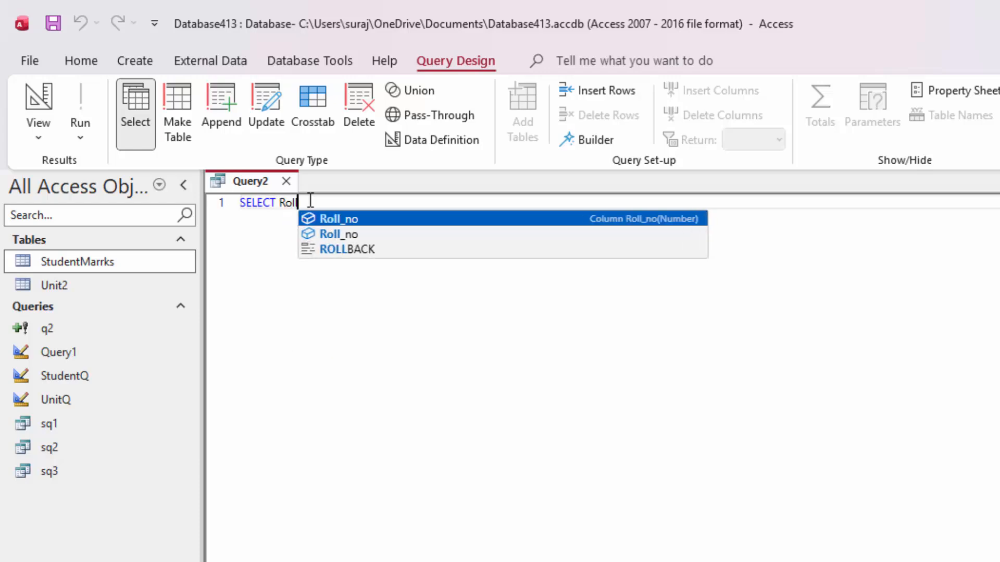
key(Tab)
text(,)
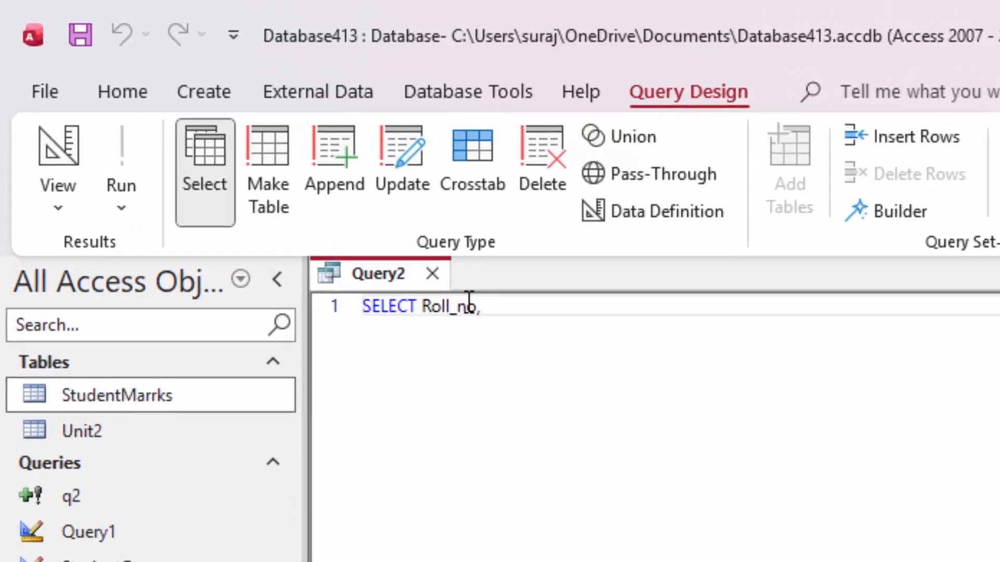
text( [Name)
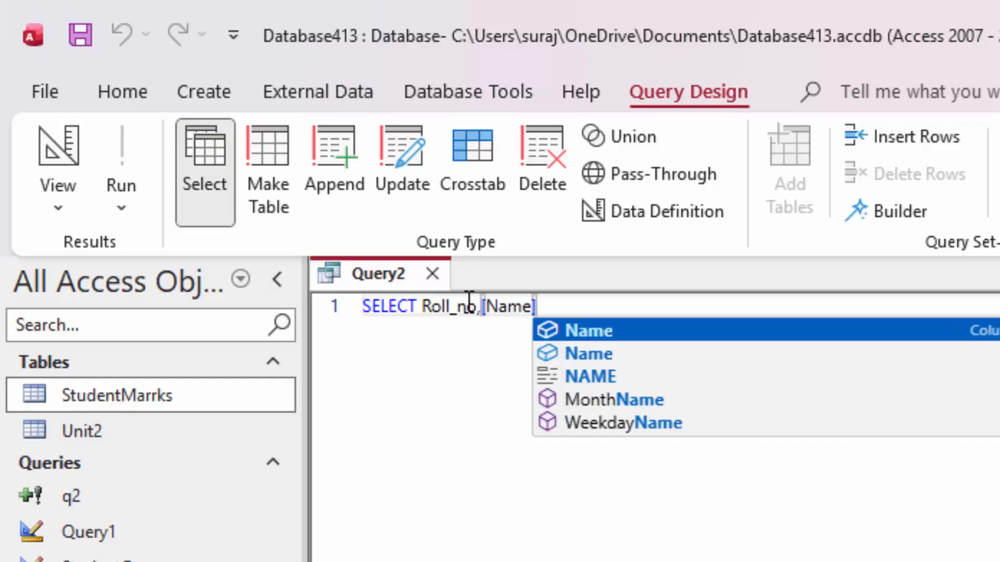
key(Escape)
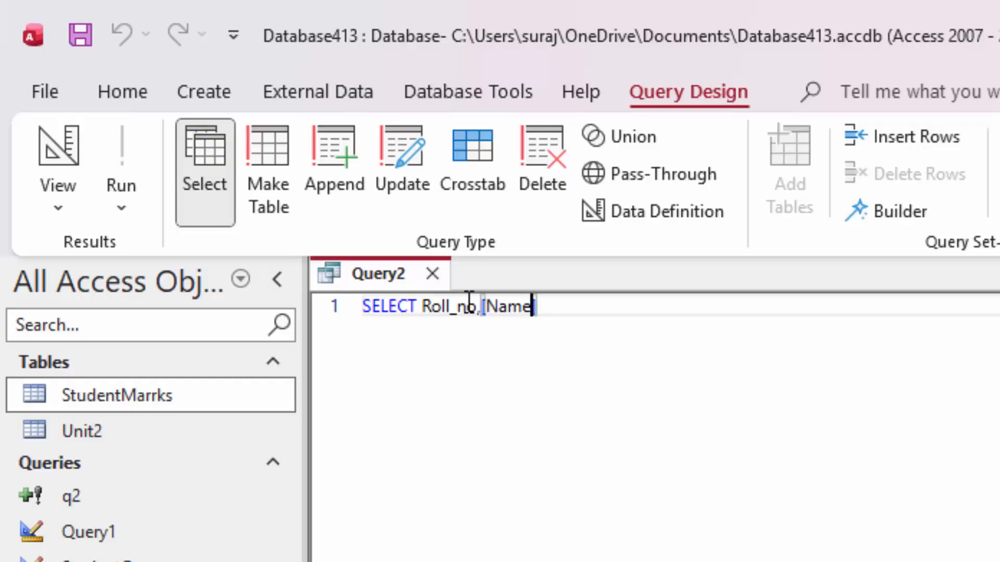
text(],)
Add the sum expression Sub1+Sub2+Sub3 after the [Name] field in the SELECT statement
text(Sub1)
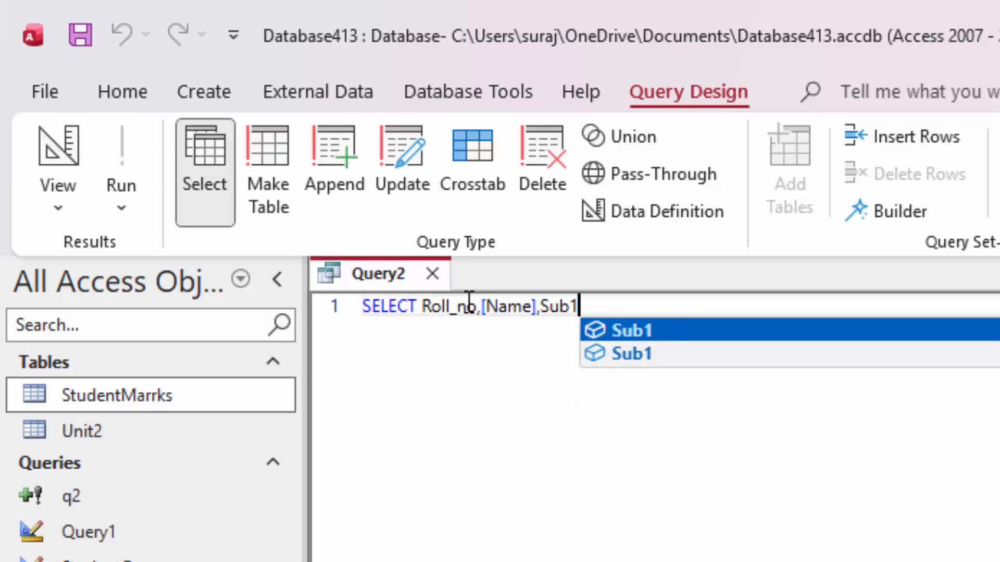
key(Escape)
text(+)
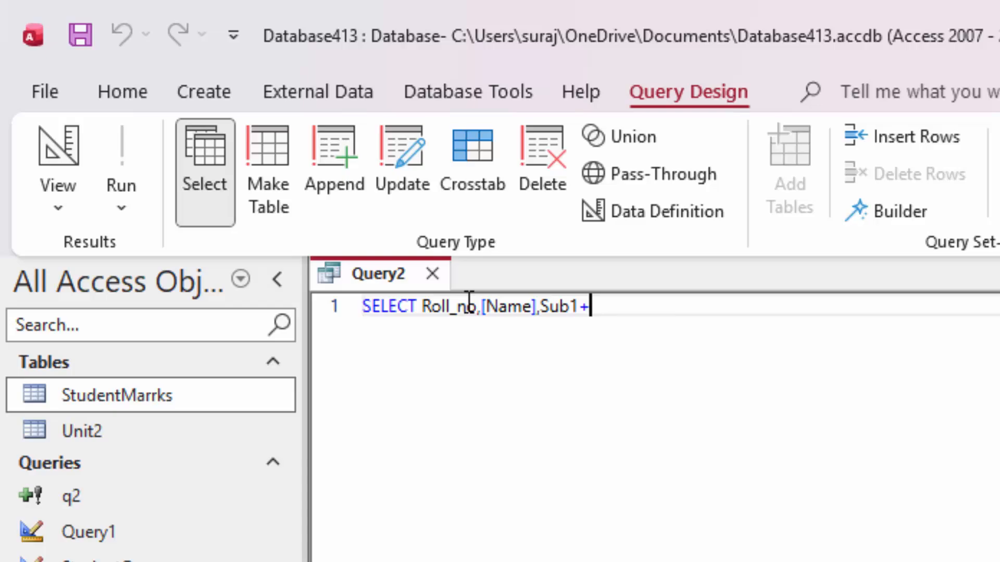
text(S)
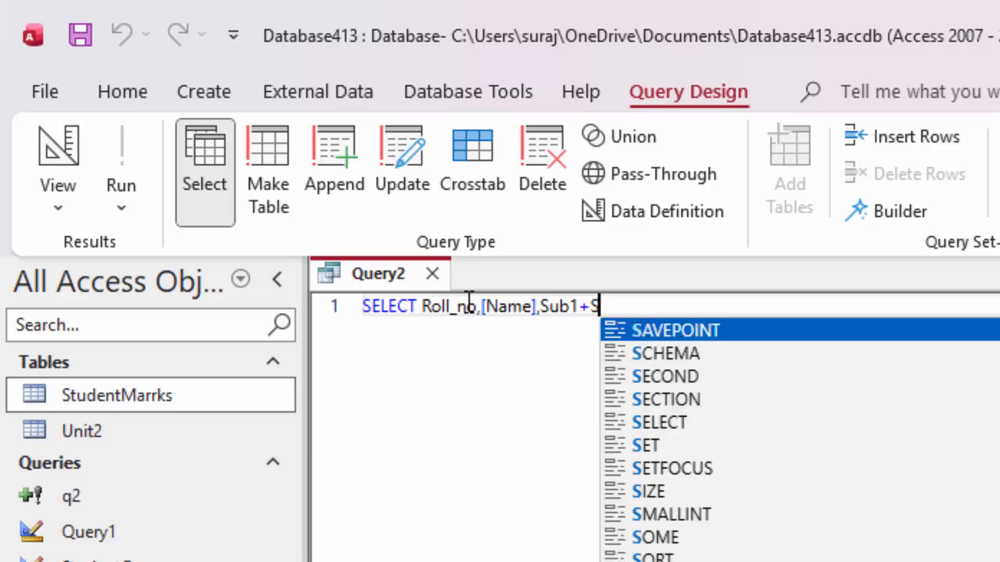
text(ub)
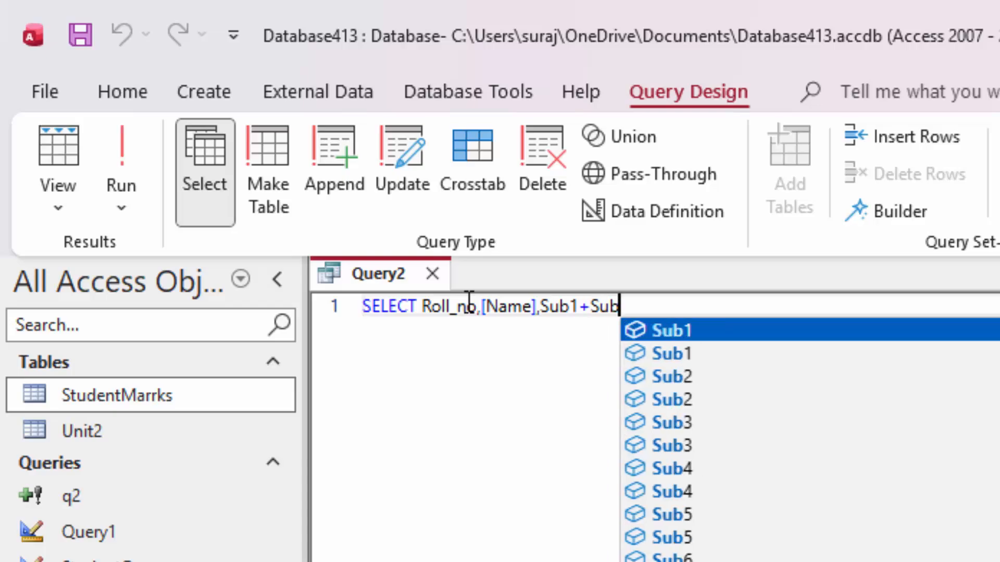
text(2)
key(Escape)
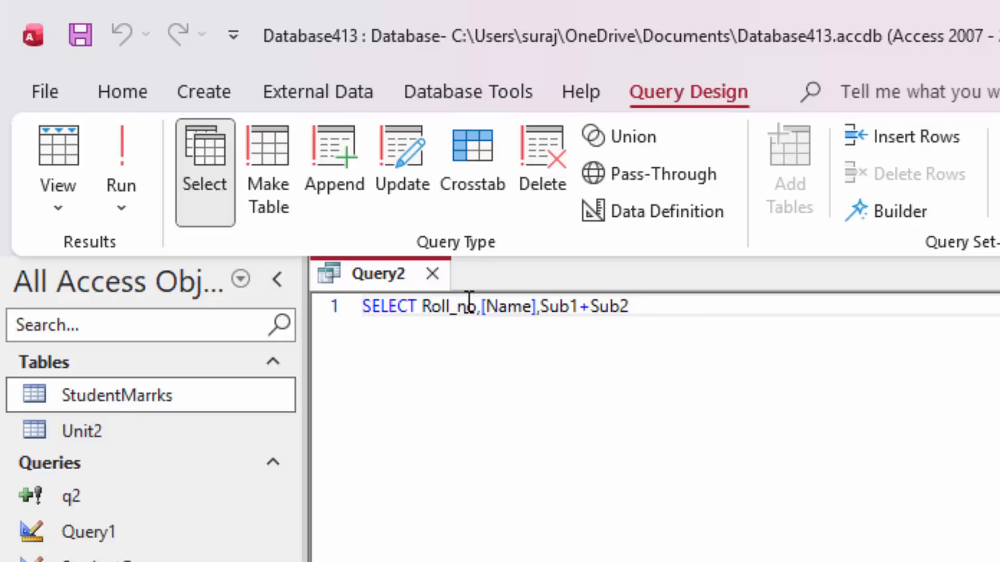
text(+Sub)
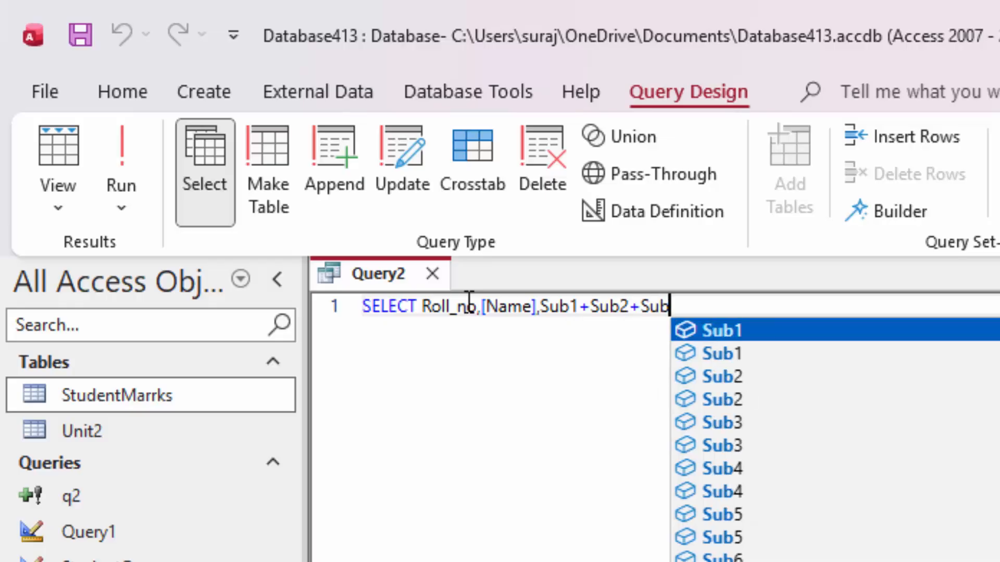
text(3)
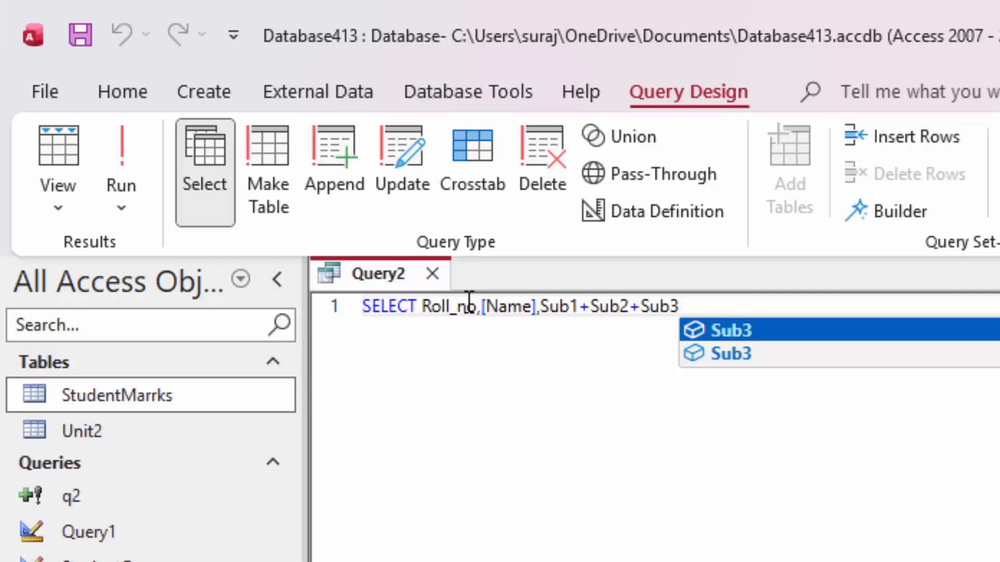
key(Escape)
Extend the sum expression with +Sub4+Sub5+Sub6
text(+)
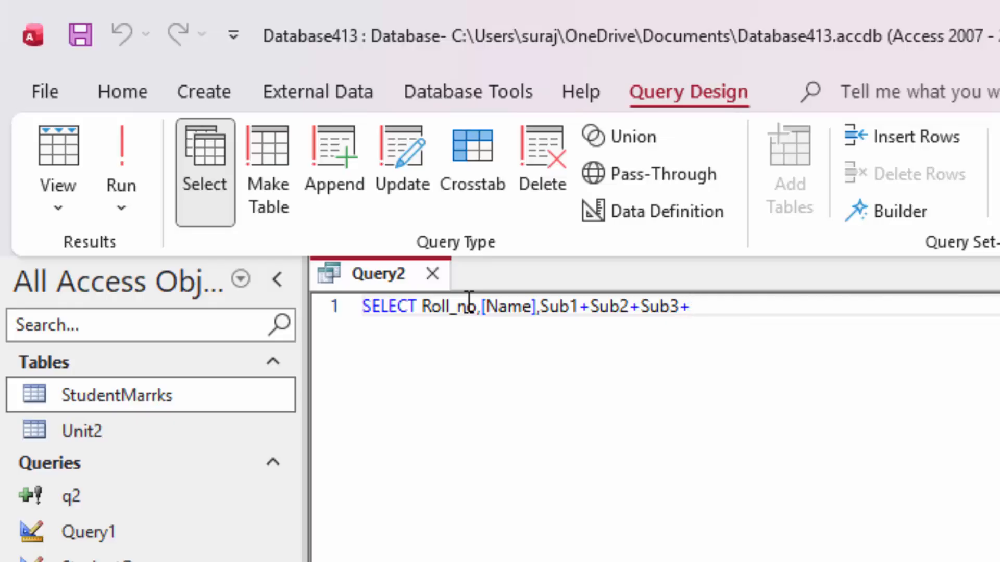
text(Sub)
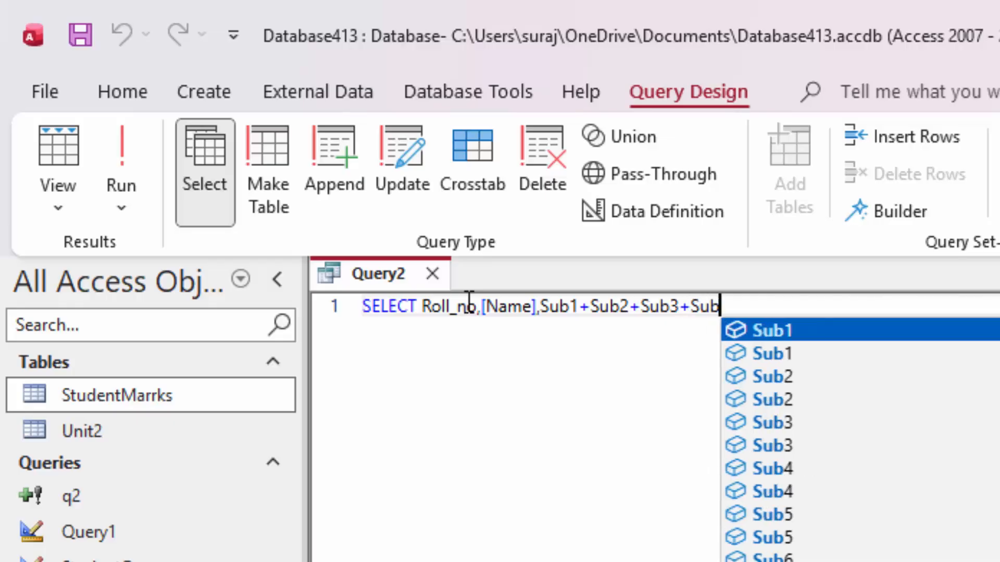
text(4)
key(Escape)
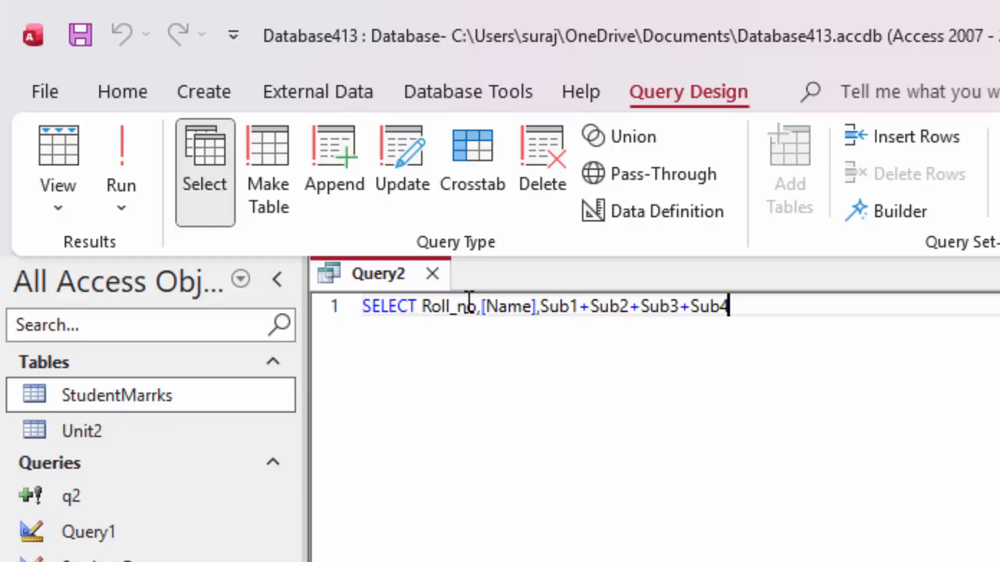
text(+)
text(Sub5)
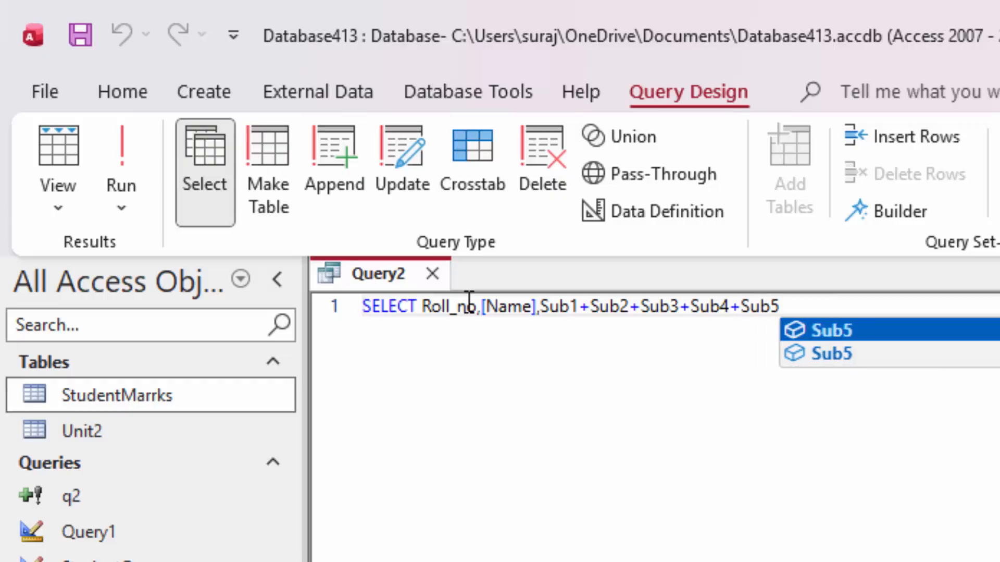
key(Escape)
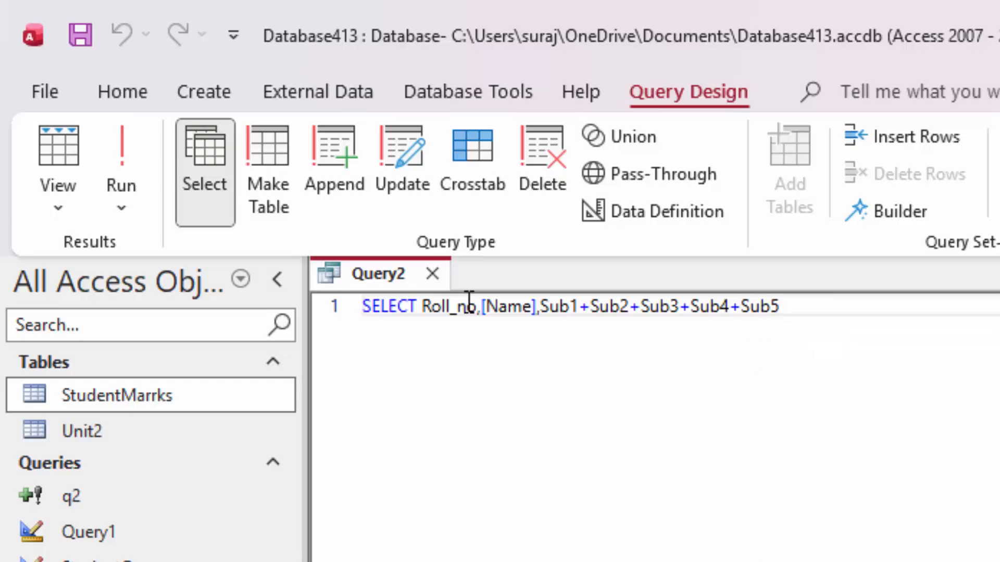
text(+S)
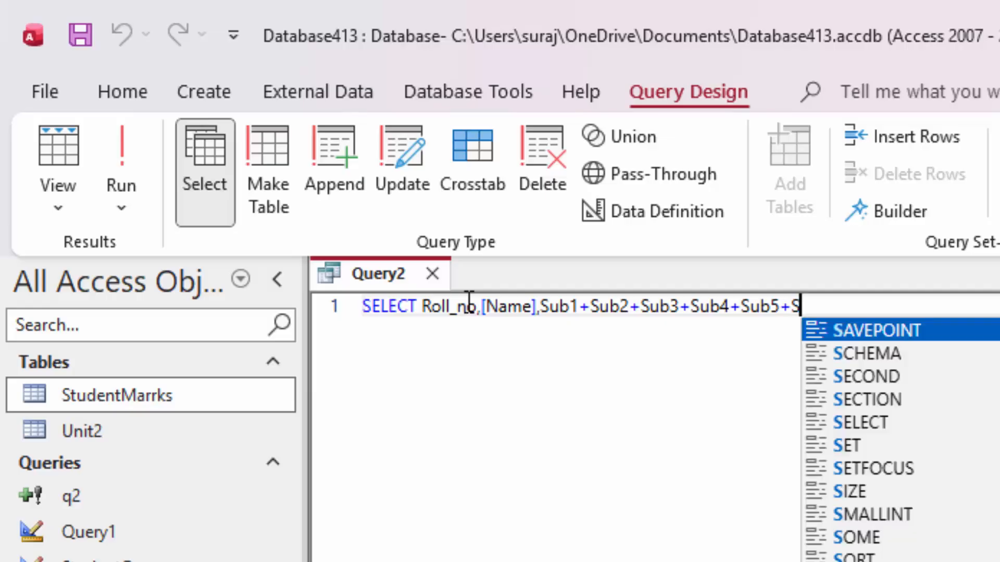
text(ub6)
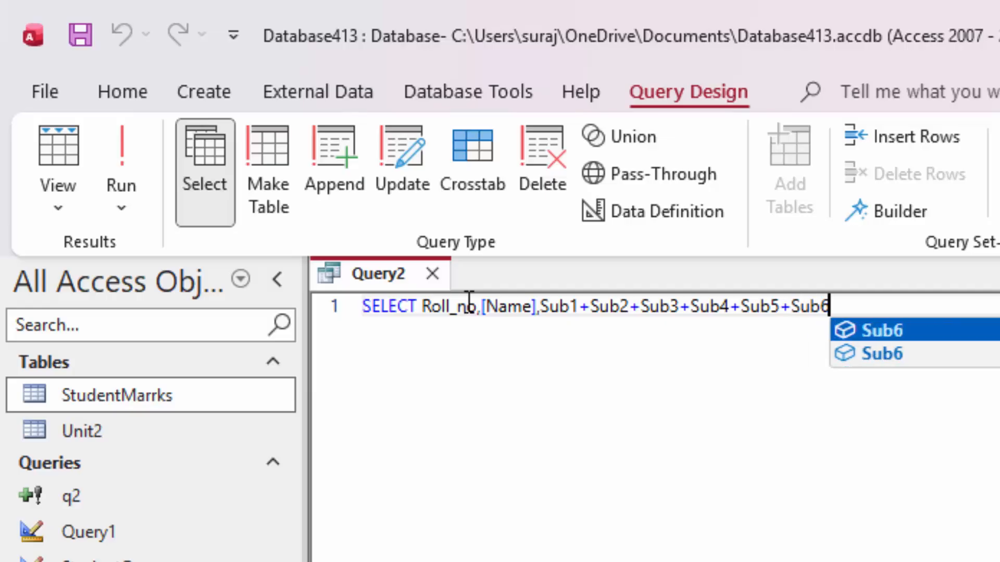
key(Escape)
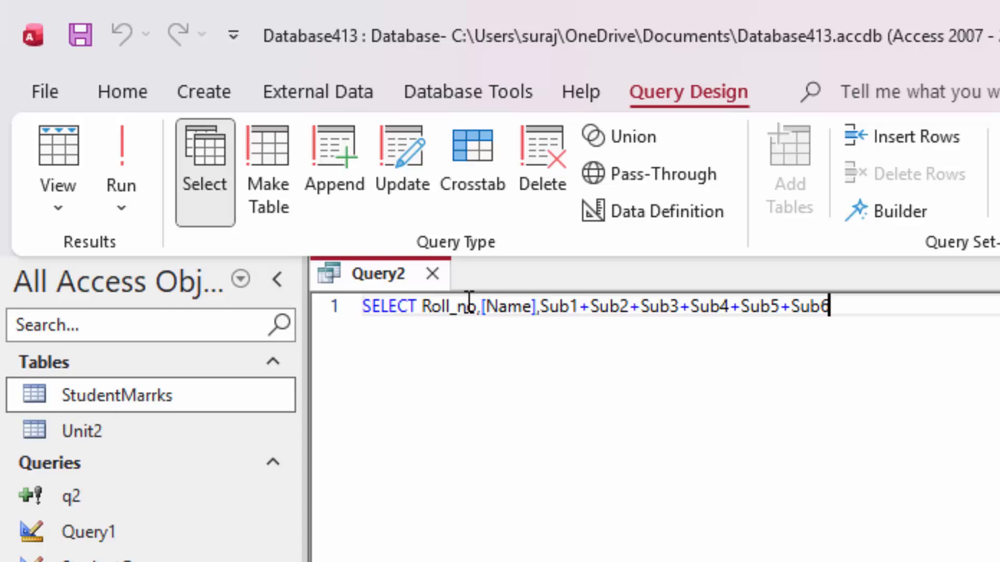
Alias the sum expression as Total_Marks and complete the statement with from StudentMarrks;
text(as Tot)
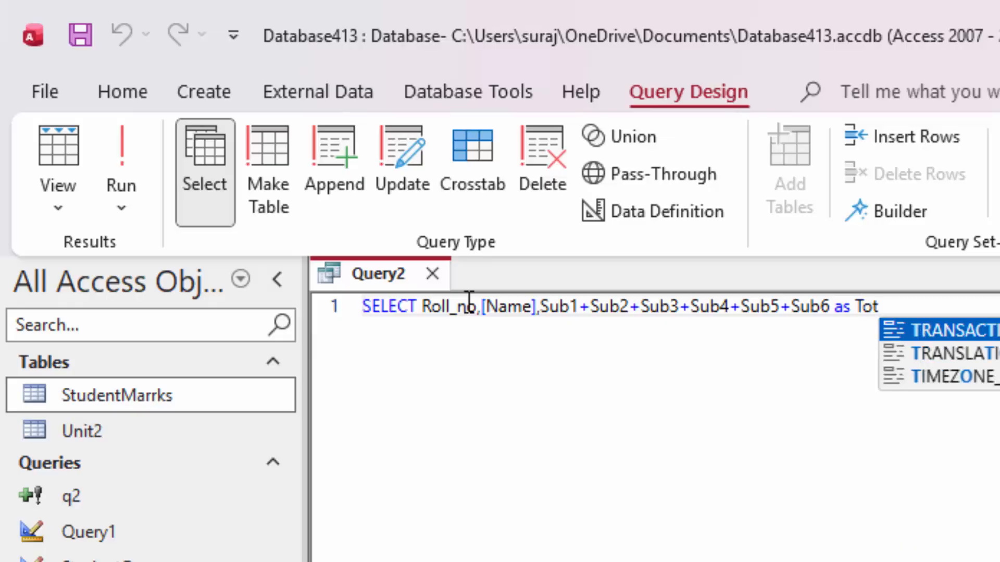
text(al_)
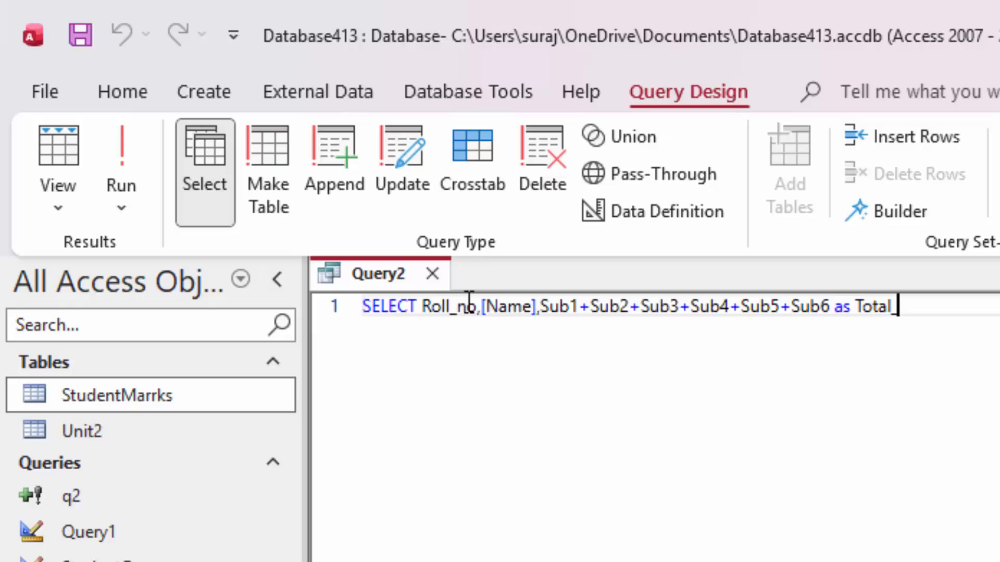
text(Mark)
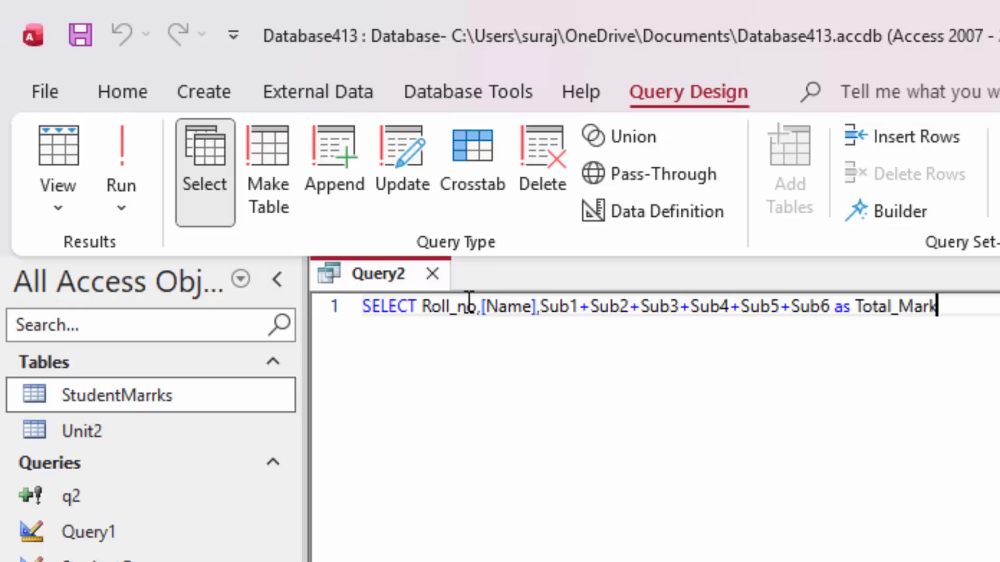
text(s from )
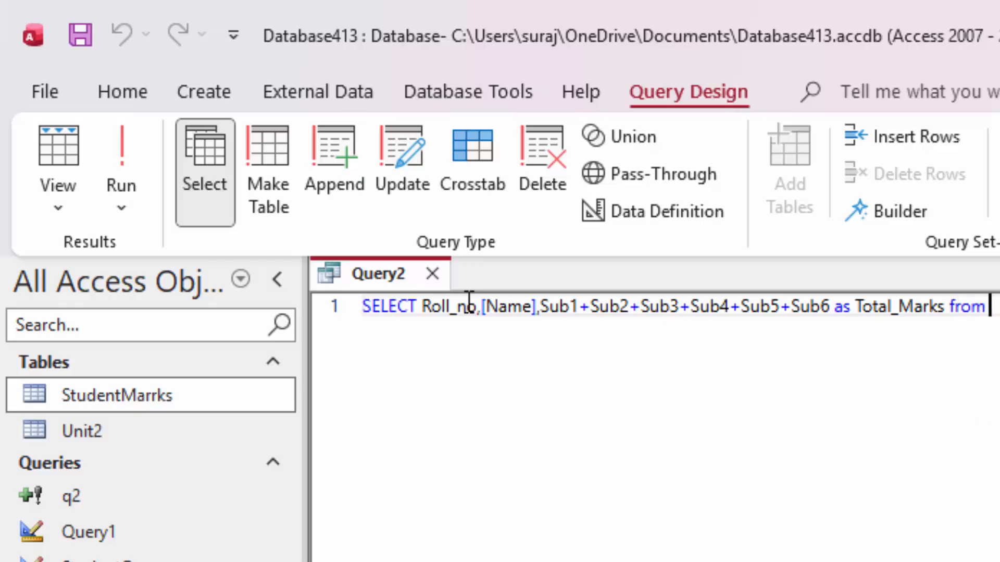
text(StudentMarrks;)
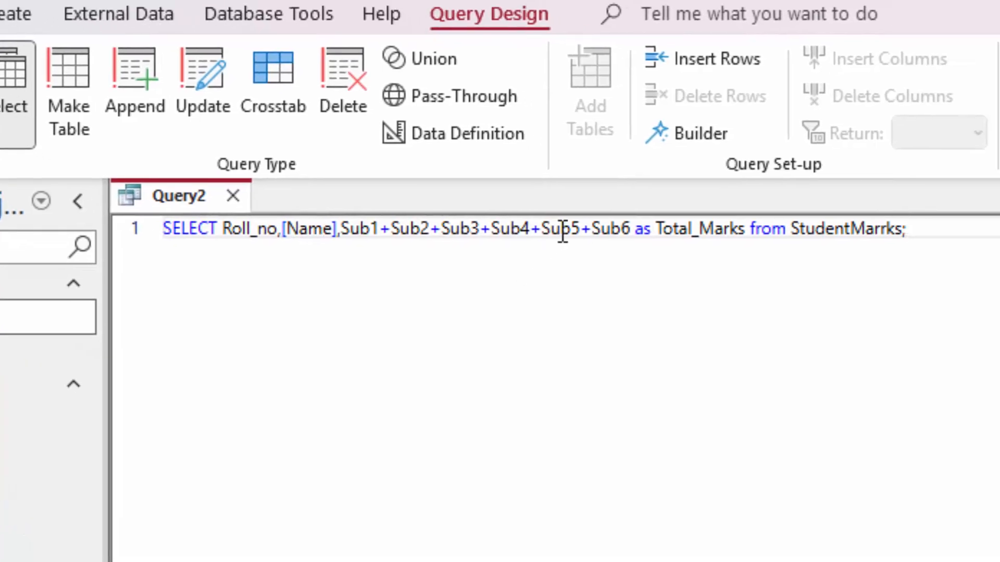
Break the SELECT statement onto a second line before +Sub6 and run the query
double_click(580, 229)
click(579, 230)
key(Return)
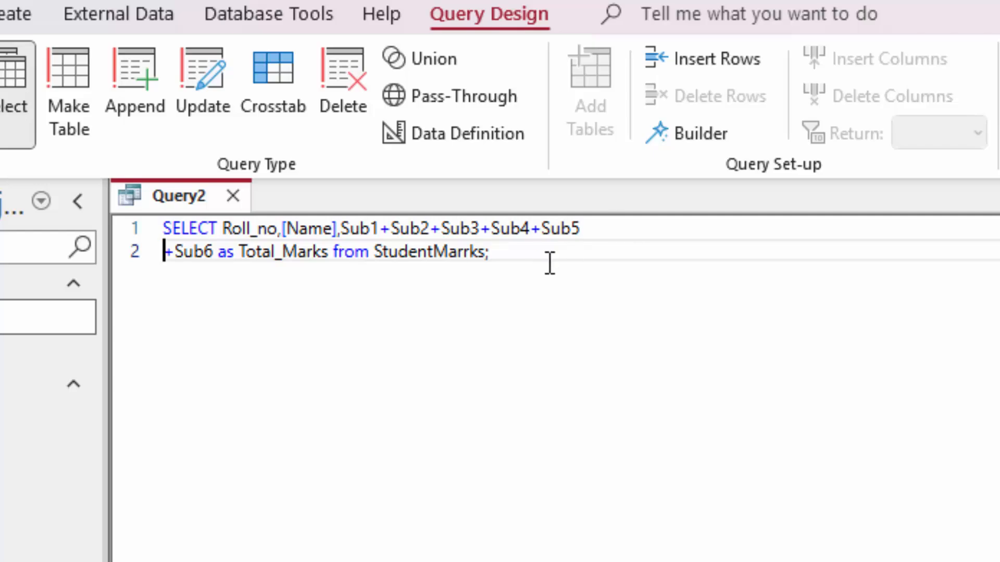
click(141, 249)
drag(141, 249, 108, 223)
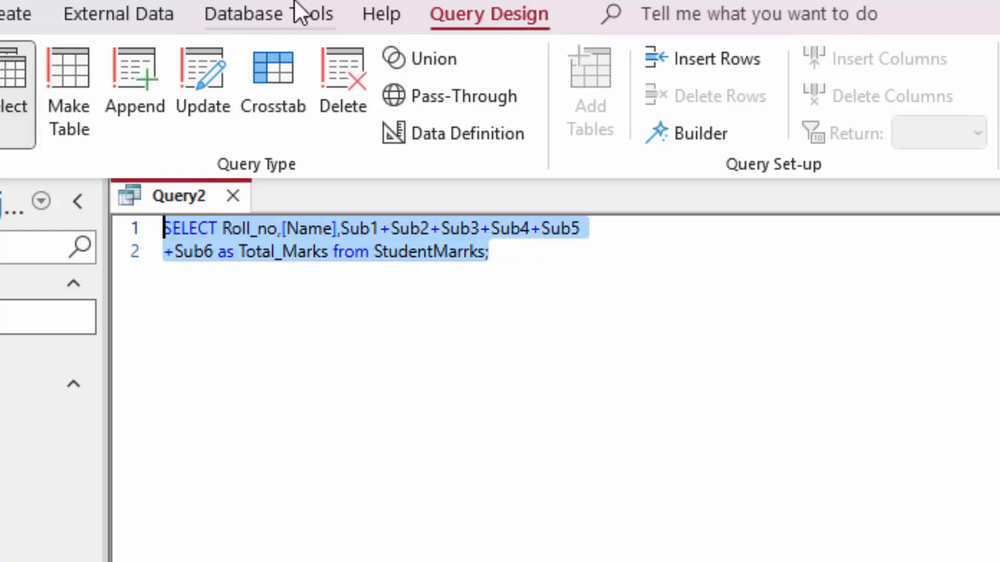
click(0, 83)
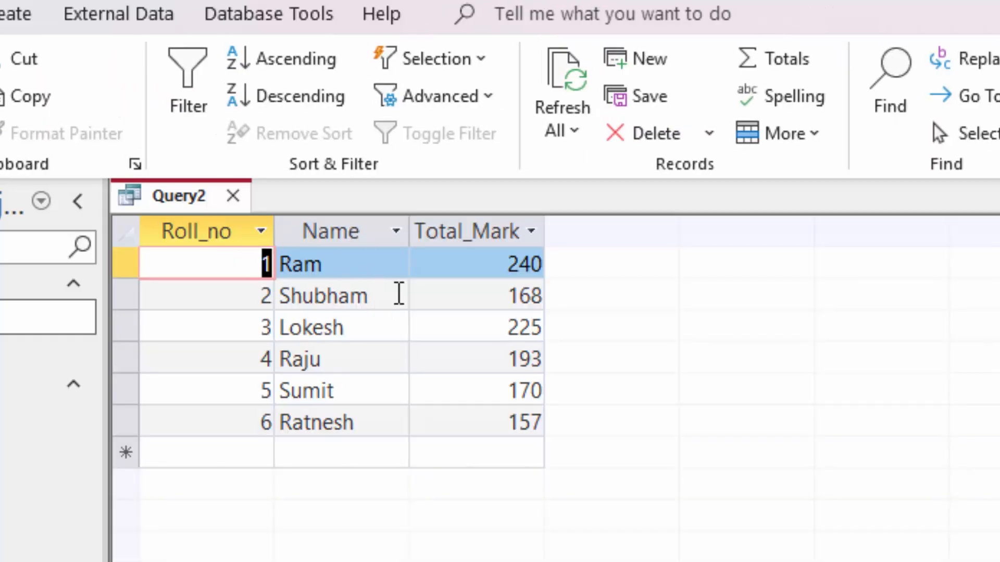
Widen the Total_Marks column, then open the StudentMarrks table to compare its subject marks and return to the query results
click(549, 227)
drag(549, 227, 594, 255)
double_click(46, 317)
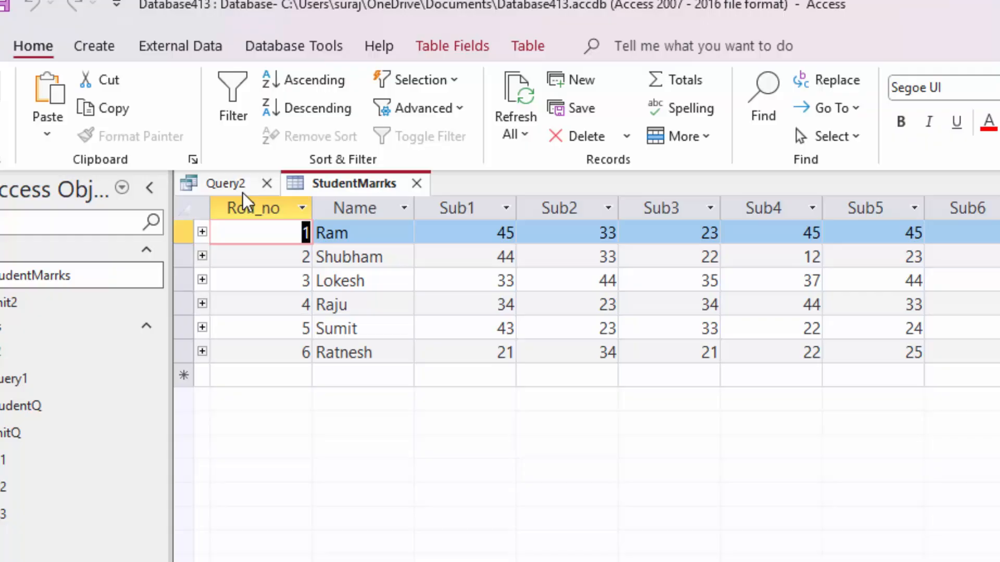
click(180, 195)
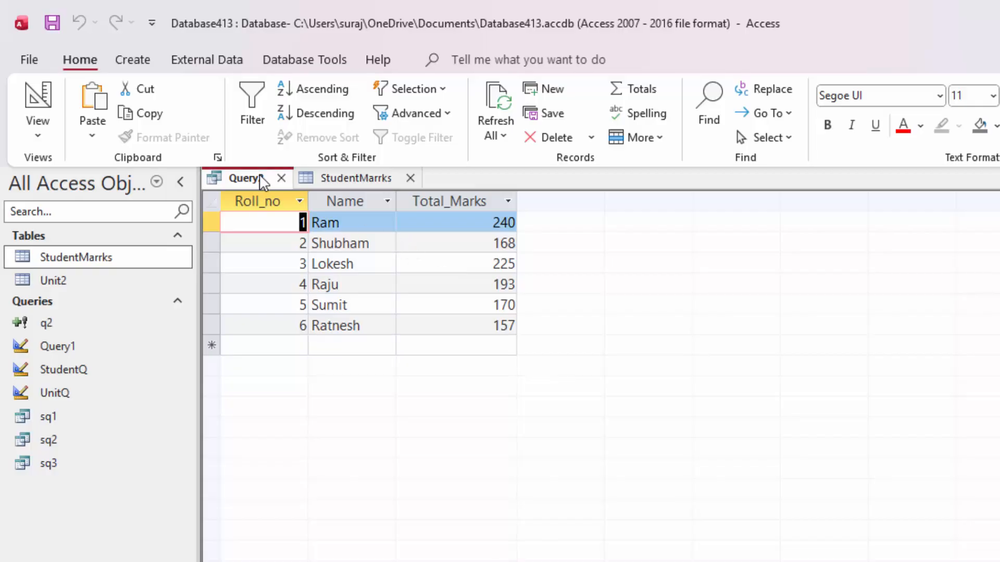
Review the total marks query's statement in SQL view and run it again
click(32, 135)
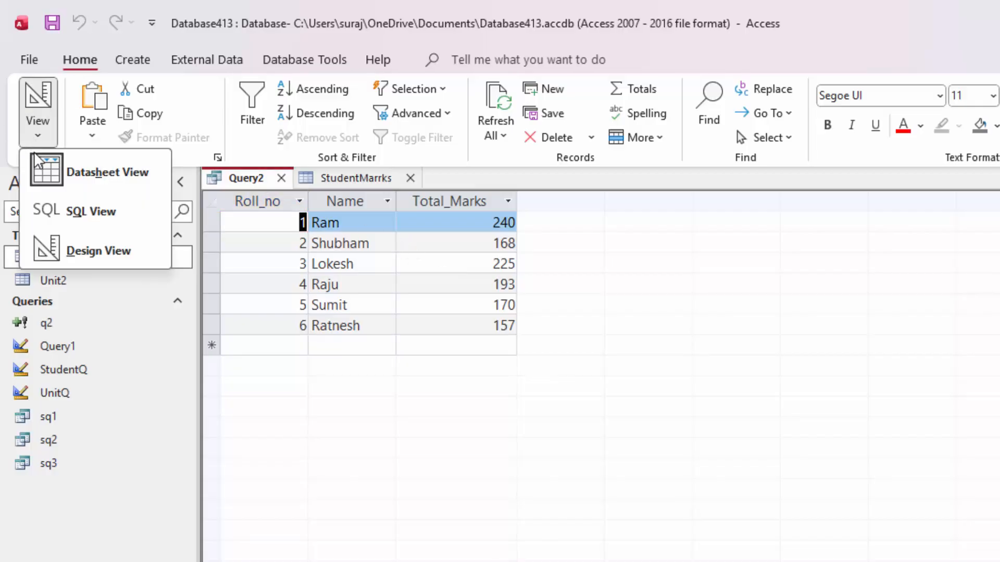
click(72, 213)
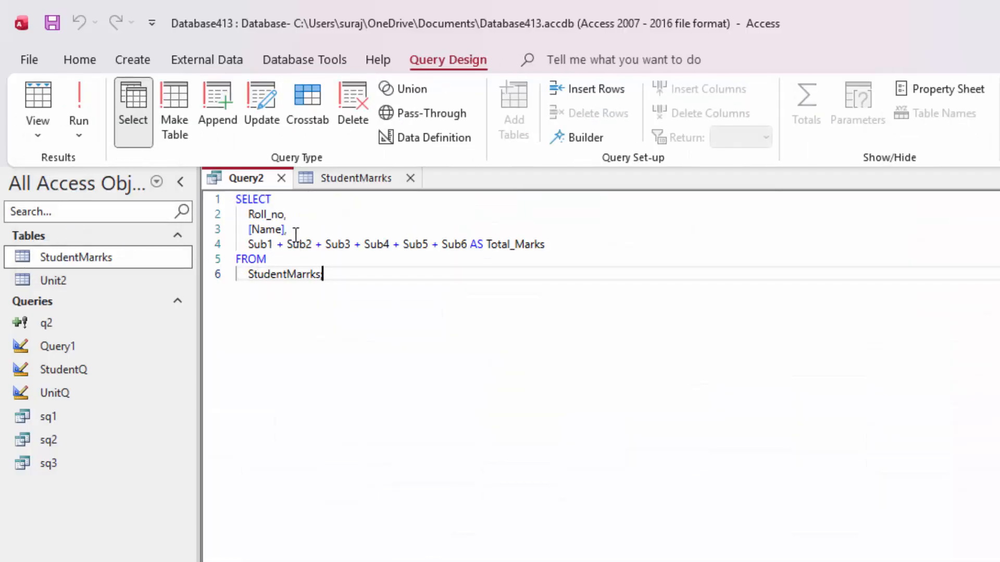
click(328, 272)
click(77, 107)
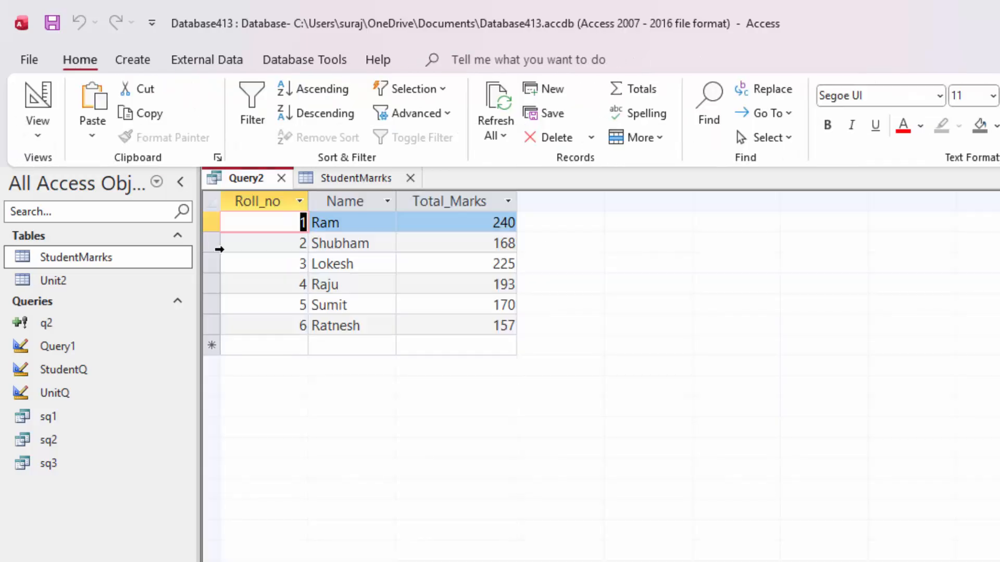
Save the total marks query as sq4
right_click(255, 182)
click(264, 195)
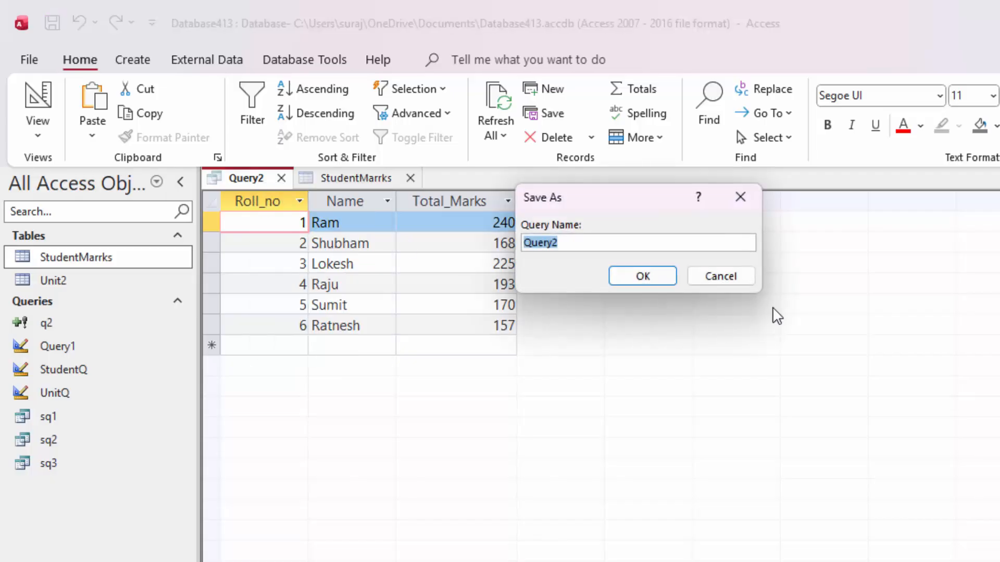
key(BackSpace)
key(Return)
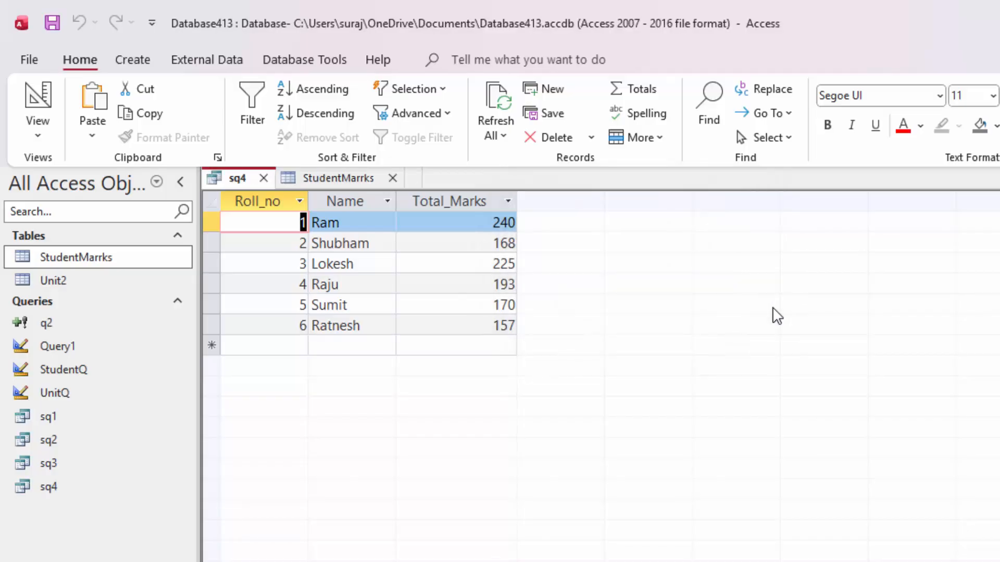
Close sq4 and create a new query in SQL view, removing the semicolon after SELECT
click(264, 178)
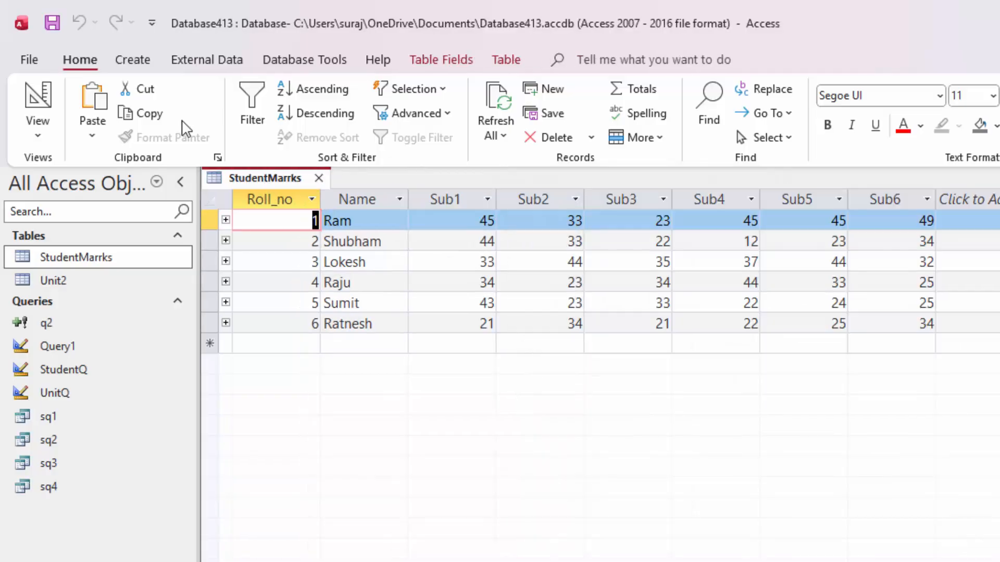
click(133, 59)
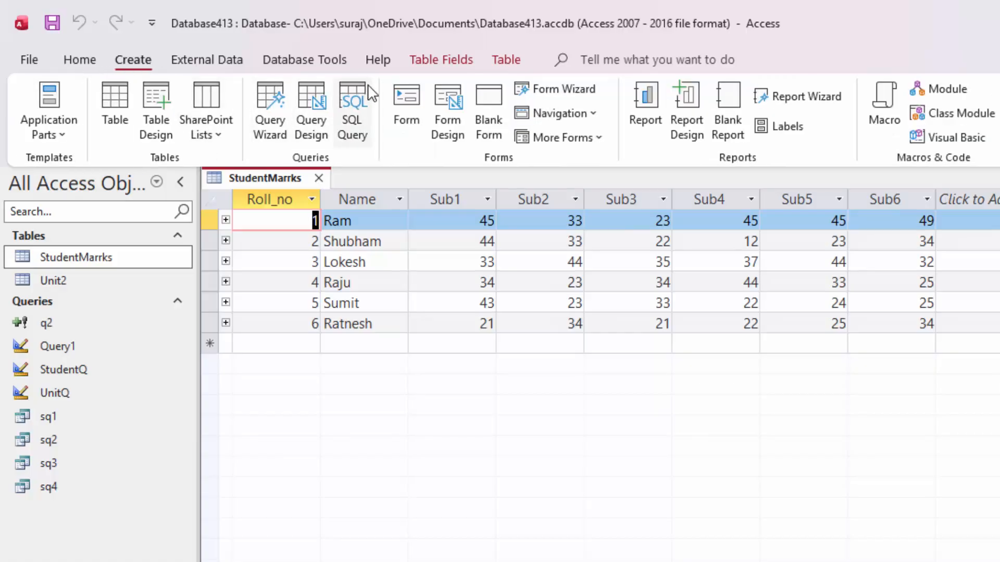
click(352, 104)
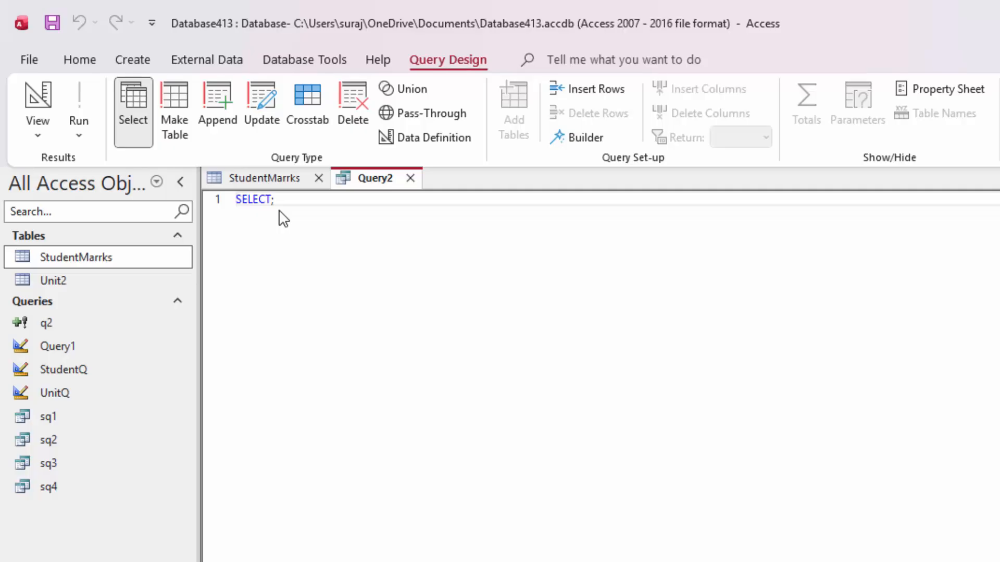
click(277, 203)
key(BackSpace)
click(287, 198)
key(BackSpace)
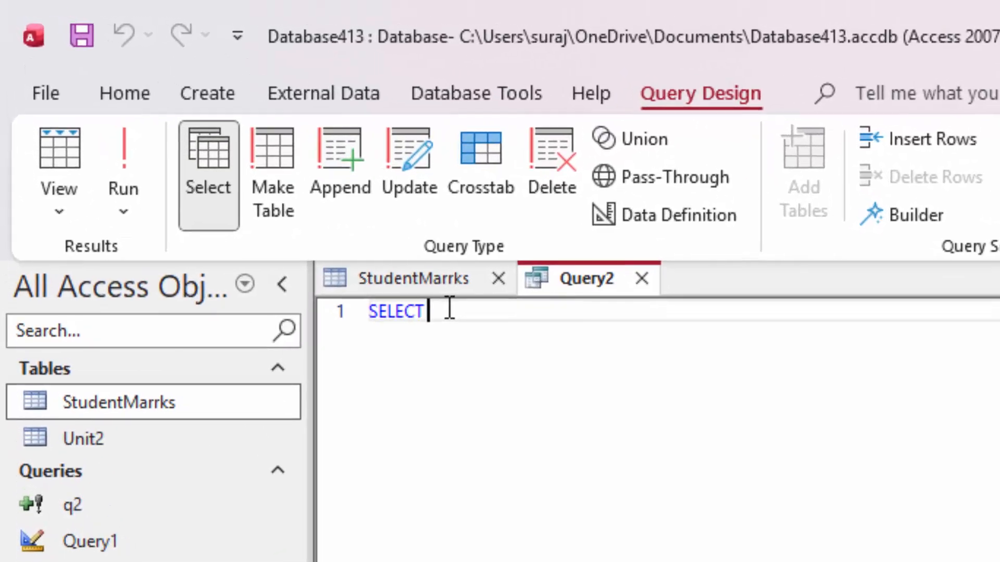
Enter the fields Roll_no and NAME after SELECT, separated by a comma
text(Rol)
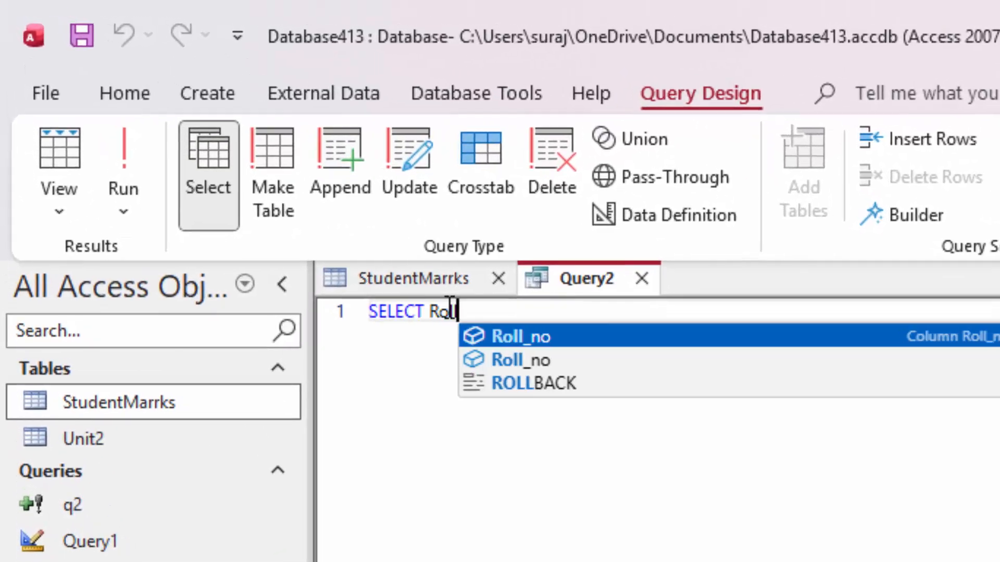
text(l_no,)
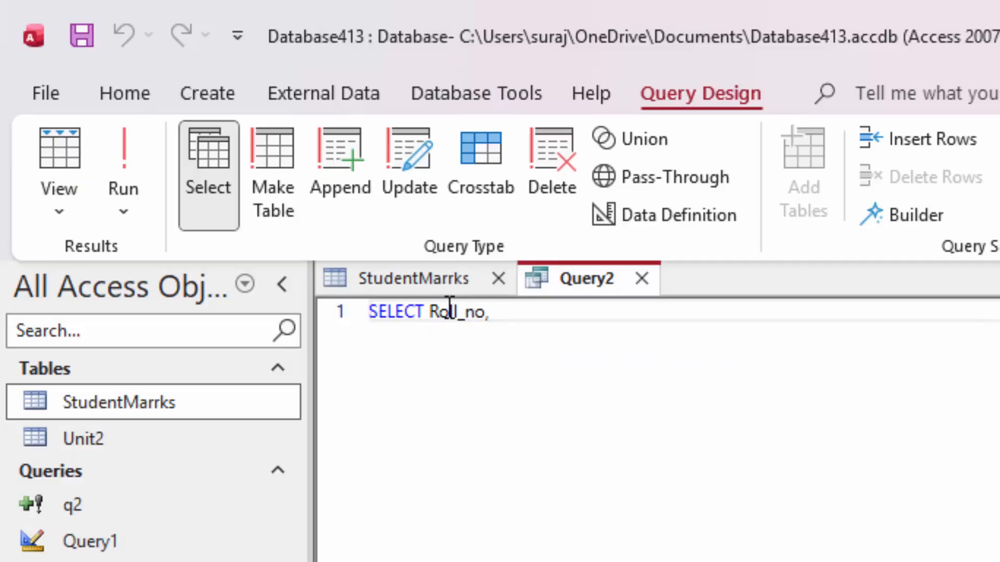
text( NA)
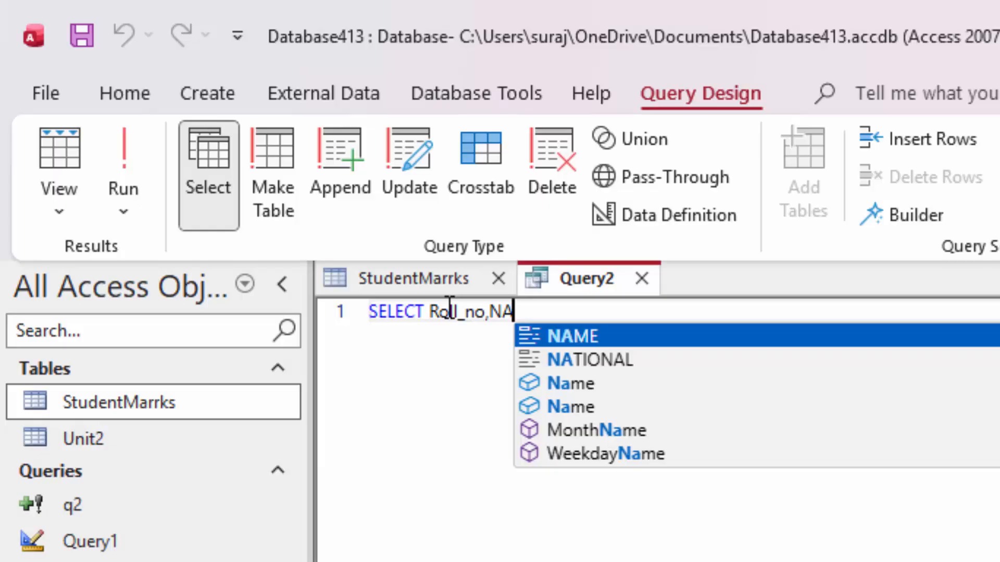
key(Tab)
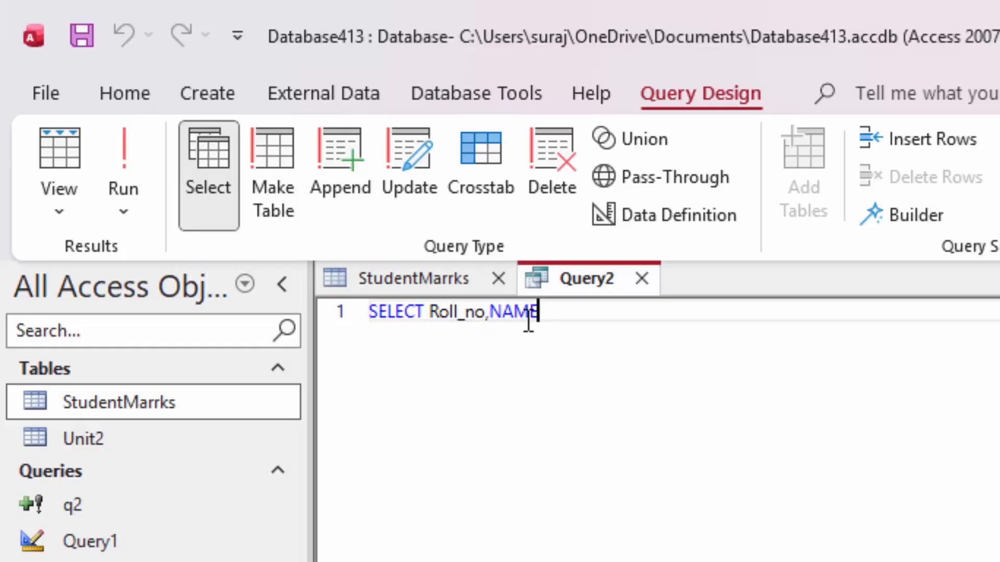
Replace NAME with the bracketed field [NAME] and add a comma after it
key(BackSpace)
key(BackSpace)
key(BackSpace)
key(BackSpace)
key(BackSpace)
text(,[N)
key(Tab)
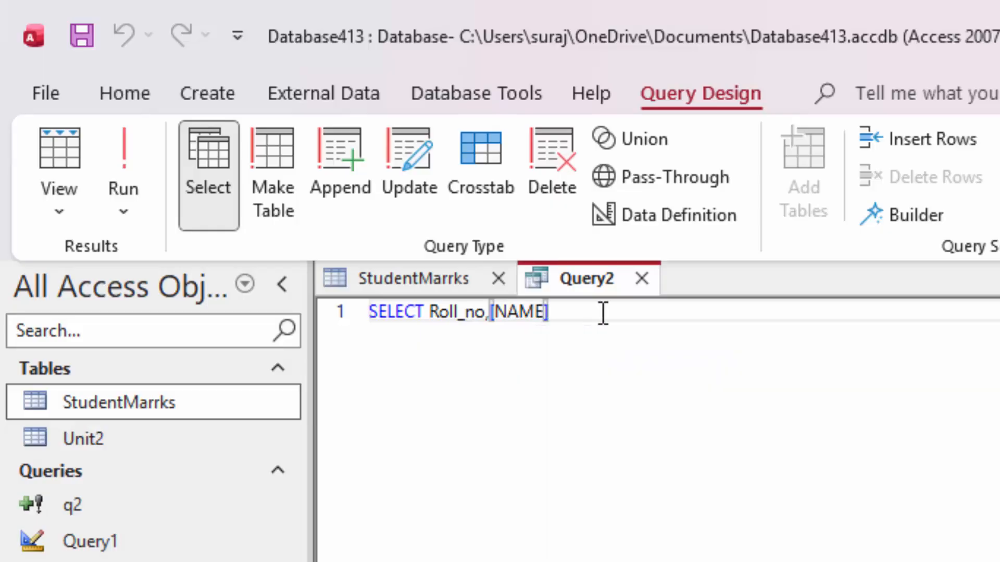
text(,)
Add the parenthesised sum (Sub1+Sub2+Sub3) after the [NAME] field
text((Sub)
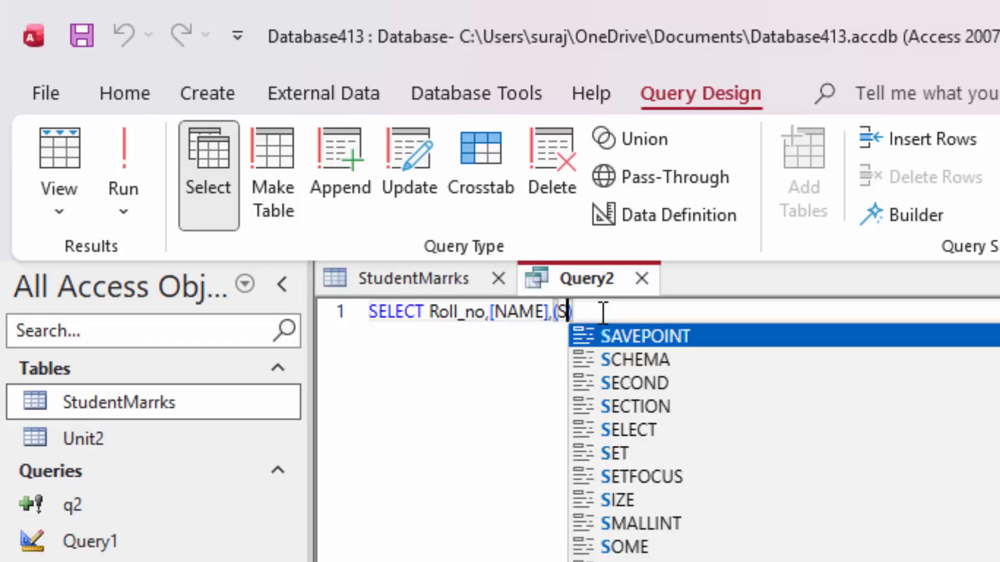
text(1))
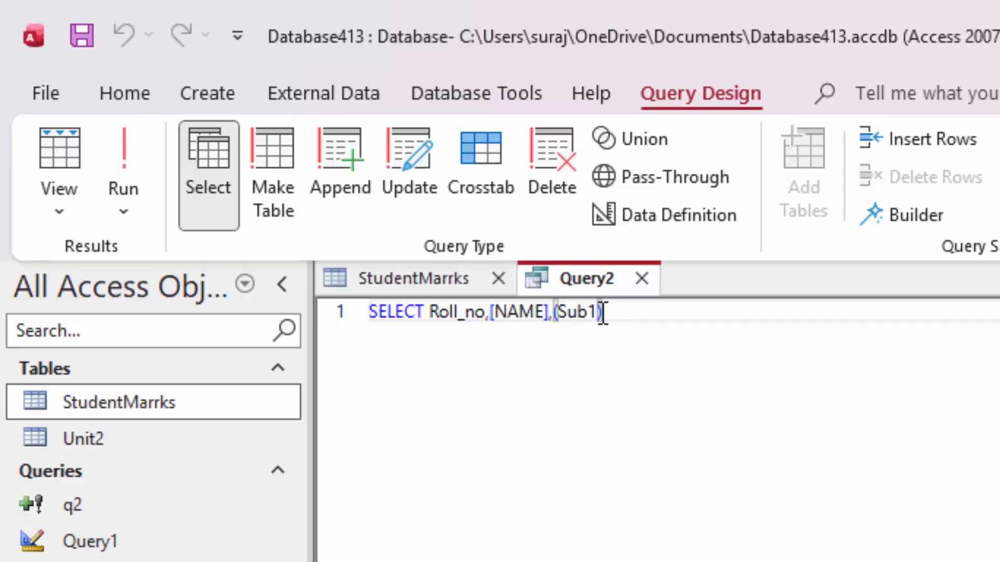
key(Left)
text(+Sub2)
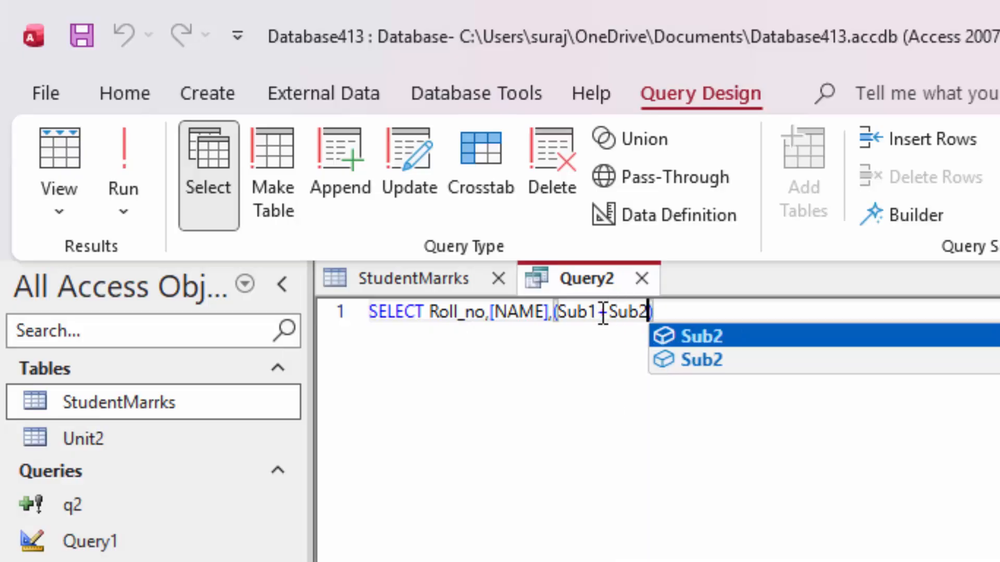
key(Return)
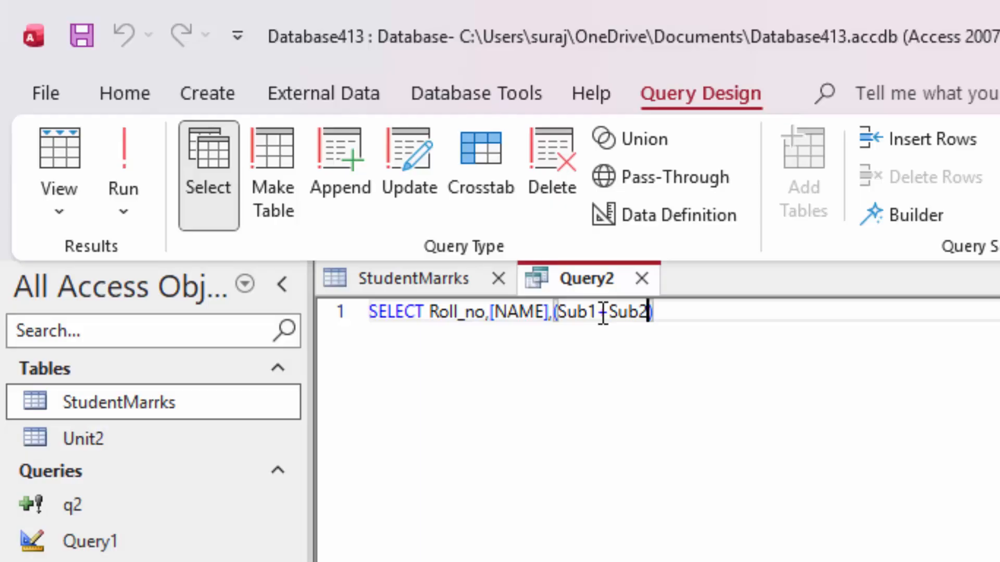
text(+Sub)
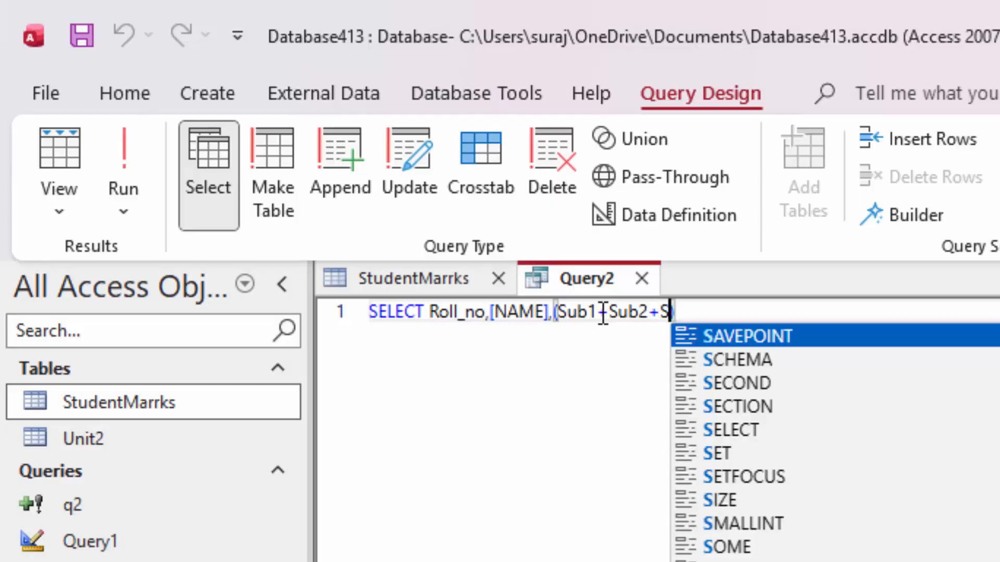
text(3)
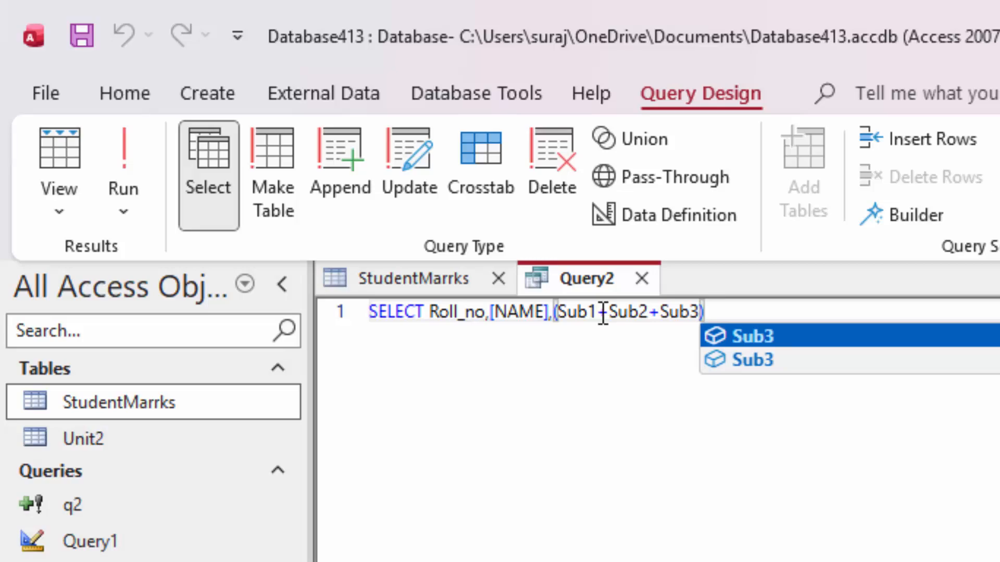
key(Return)
Extend the sum inside the parentheses with +Sub4+Sub5+Sub6
text(+S)
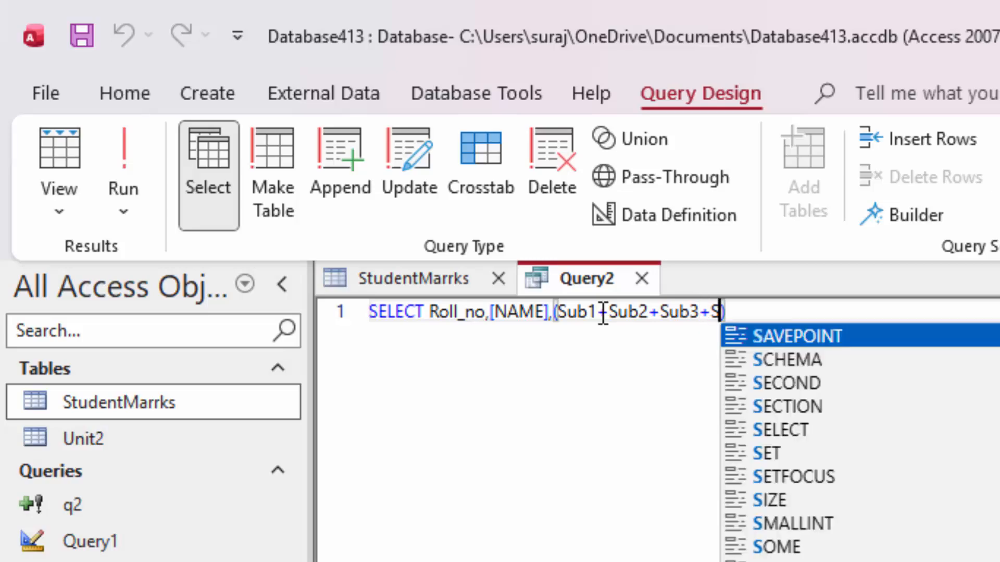
text(ub4)
key(Return)
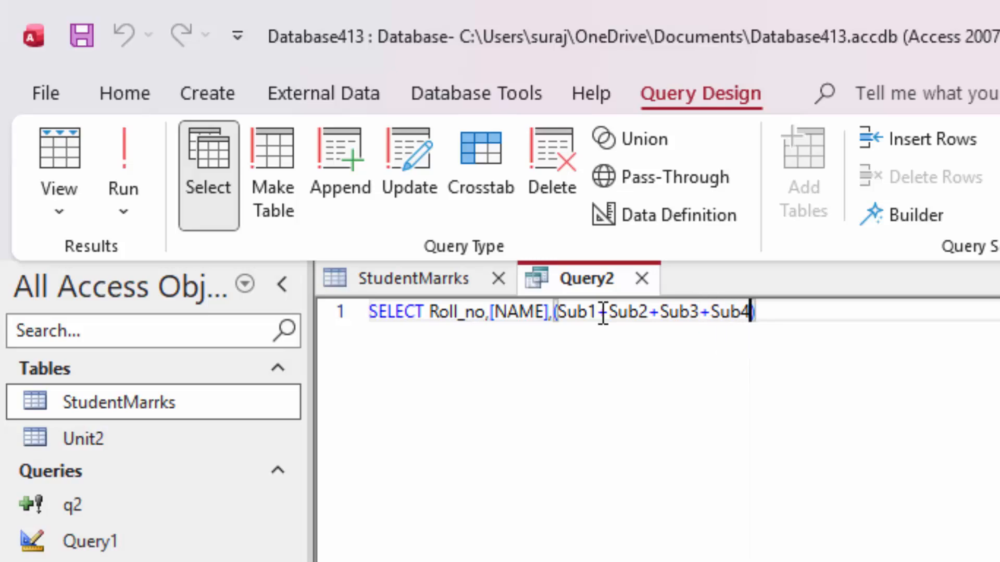
text(+Sub)
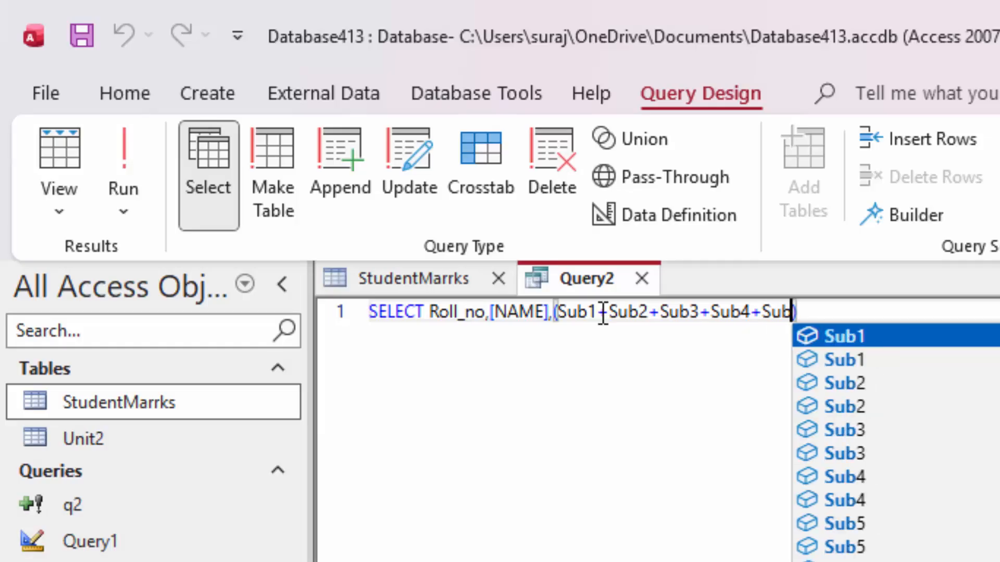
text(5)
key(Return)
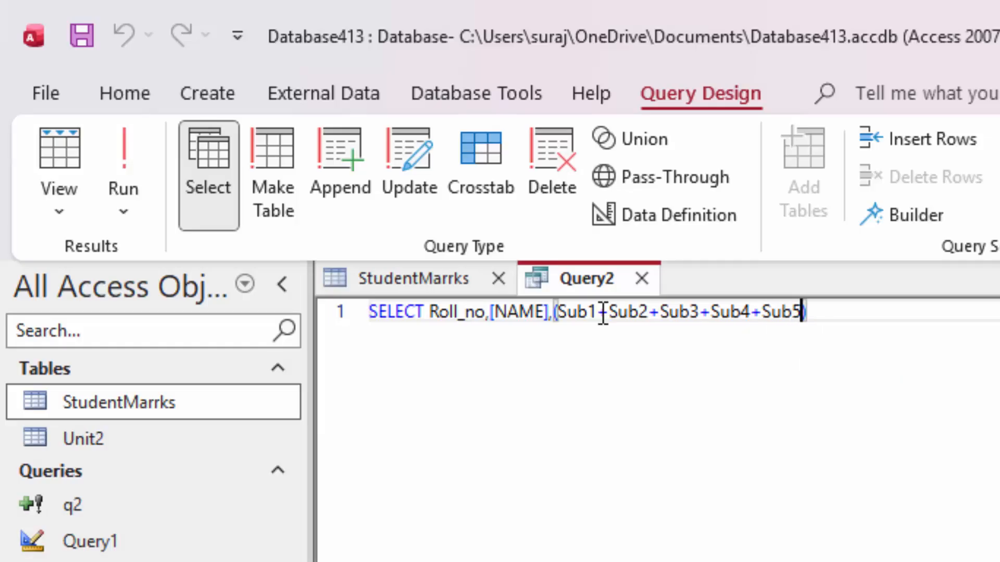
text(+Sub6)
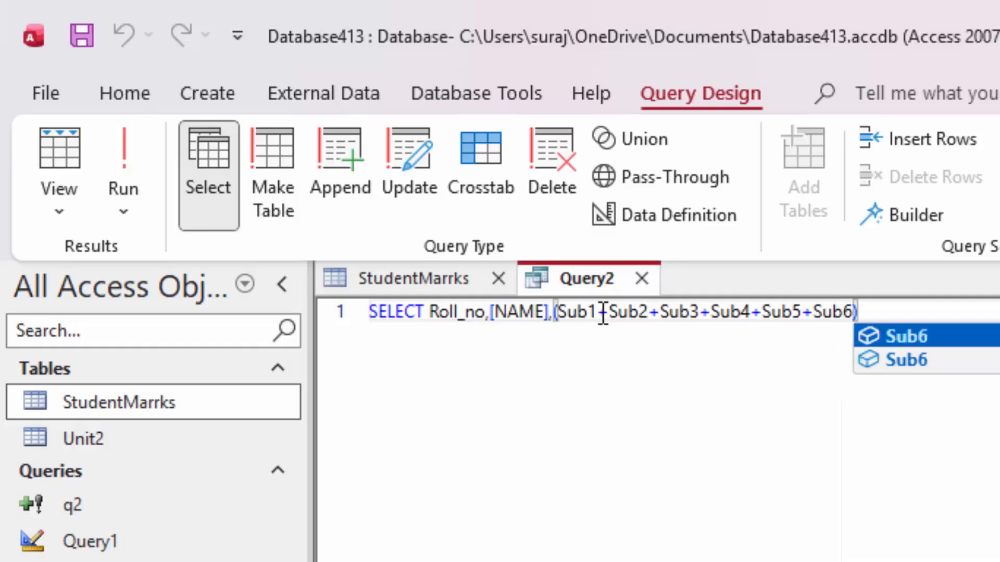
Divide the sum of the six subject fields by 6 and give the result the alias Average_Marks
key(Return)
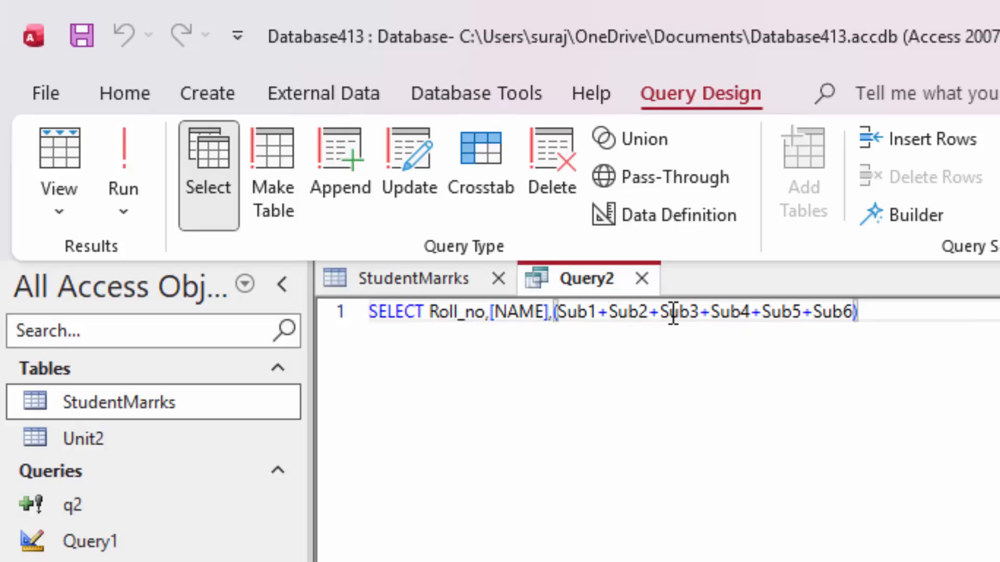
click(888, 321)
text(/6)
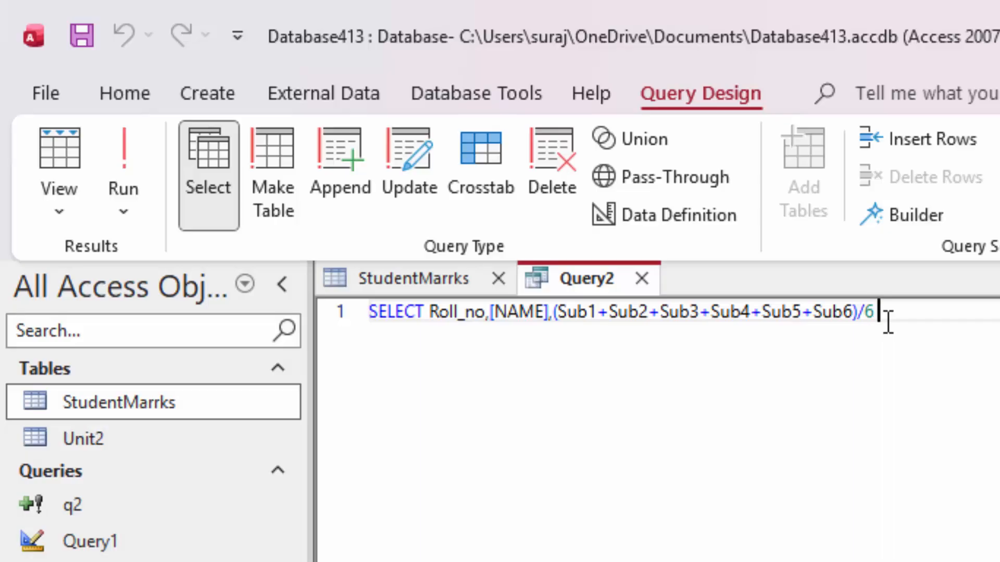
text( as A)
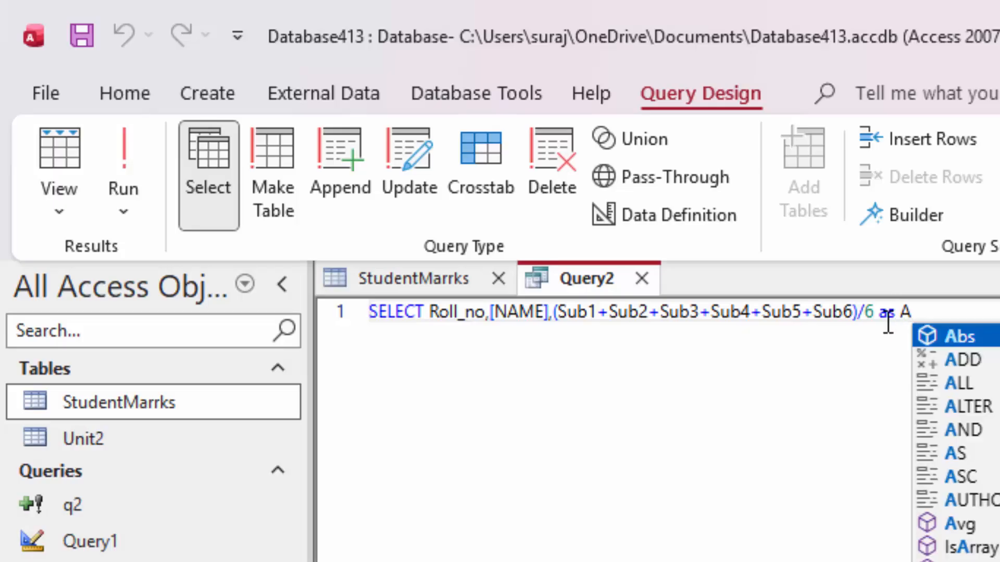
text(verage)
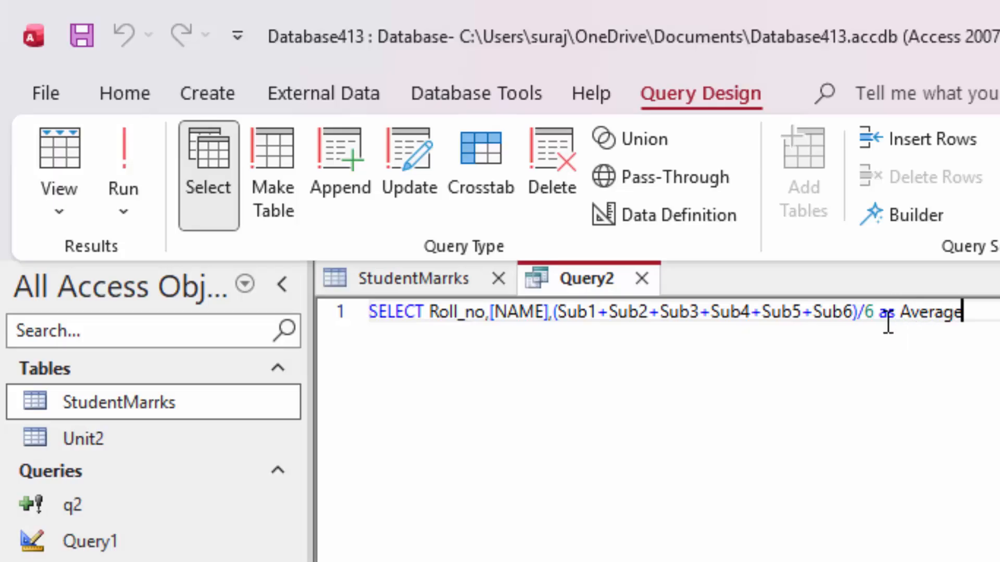
text(_Mark)
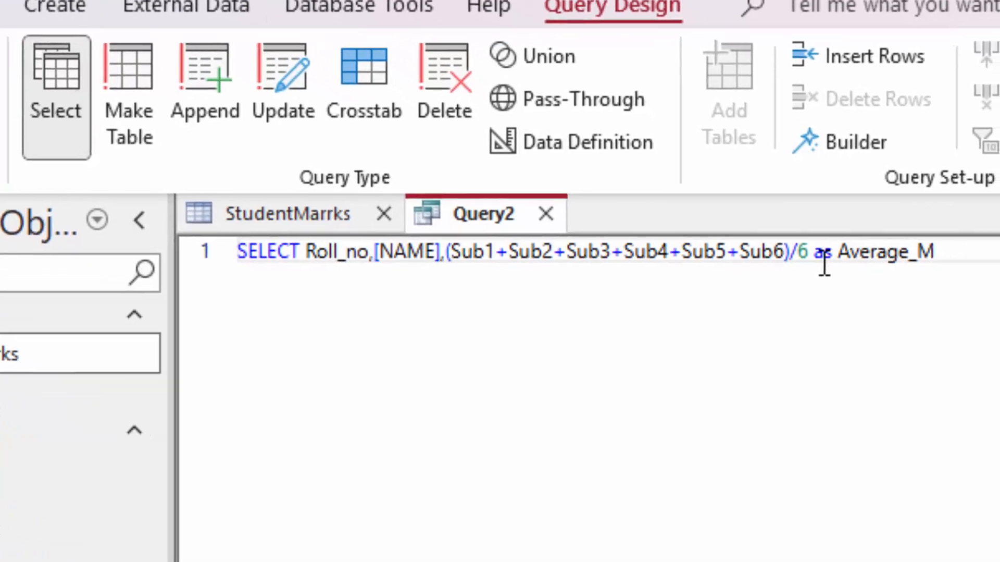
text(s)
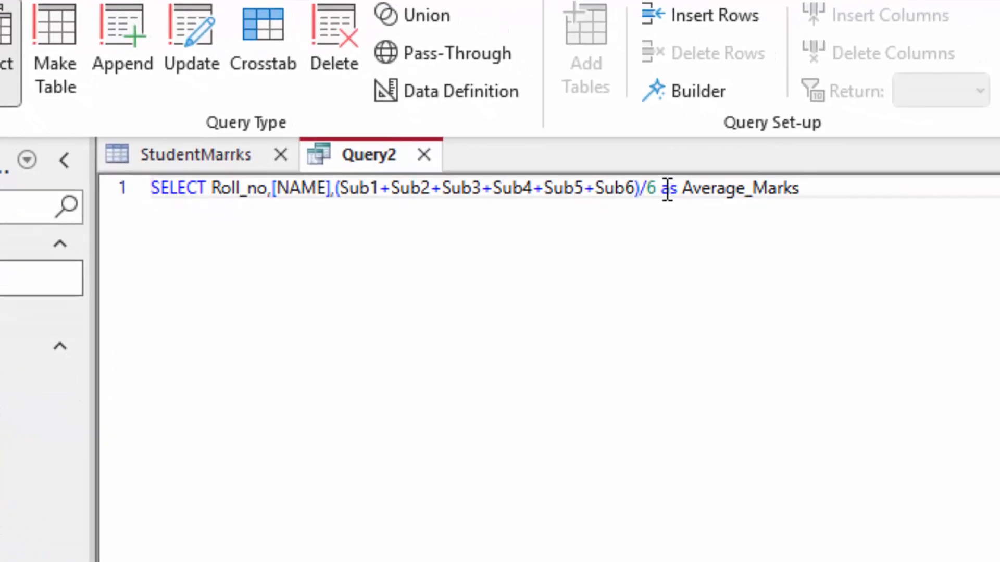
Break the statement onto a second line before Sub5 and end it with the clause from StudentMarrks;
click(545, 196)
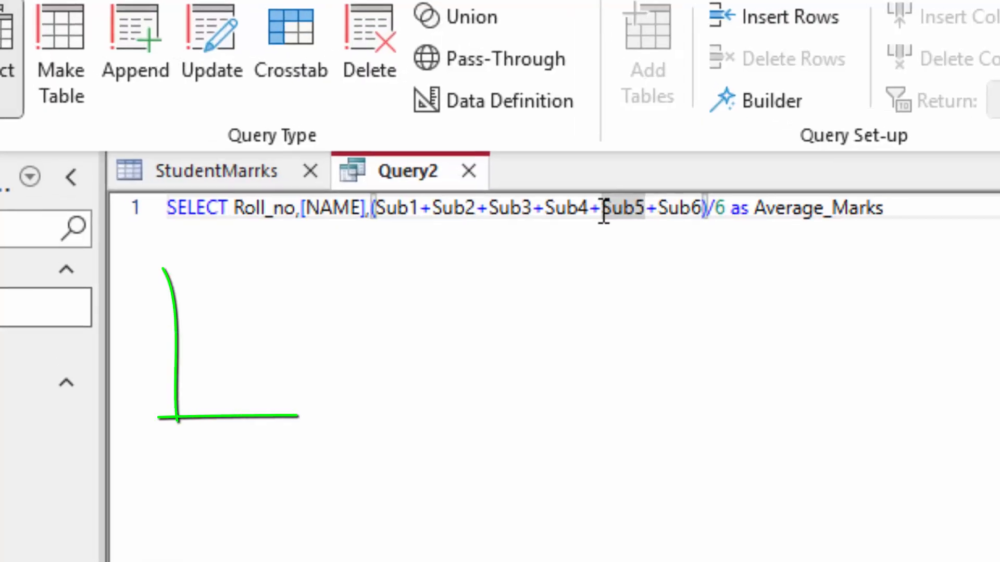
key(Return)
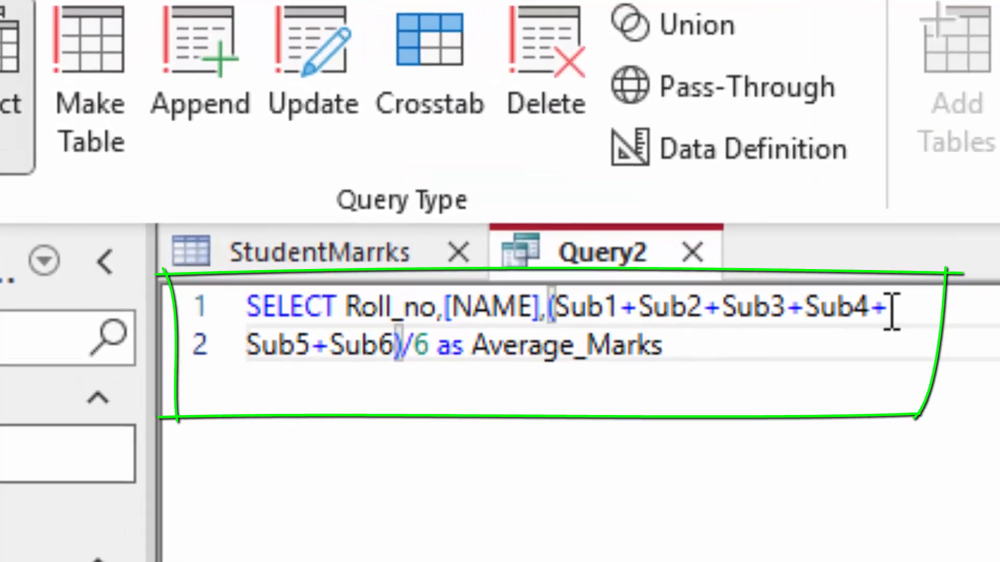
click(459, 233)
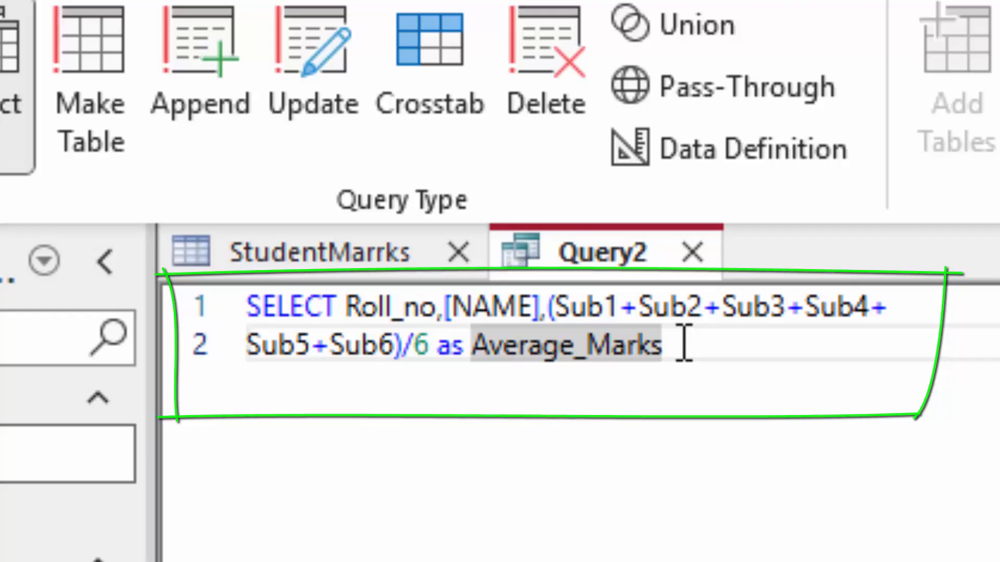
text(from )
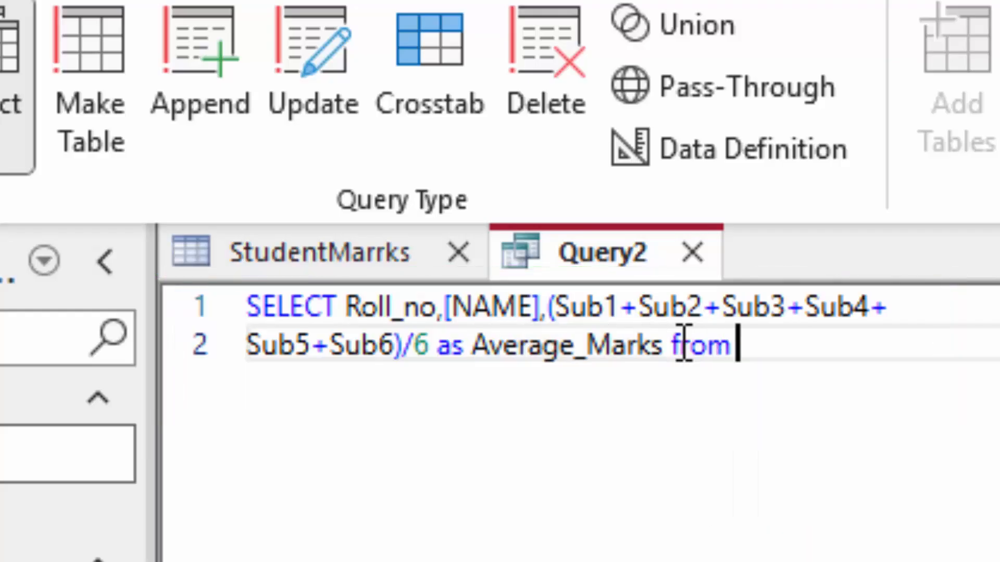
text(St)
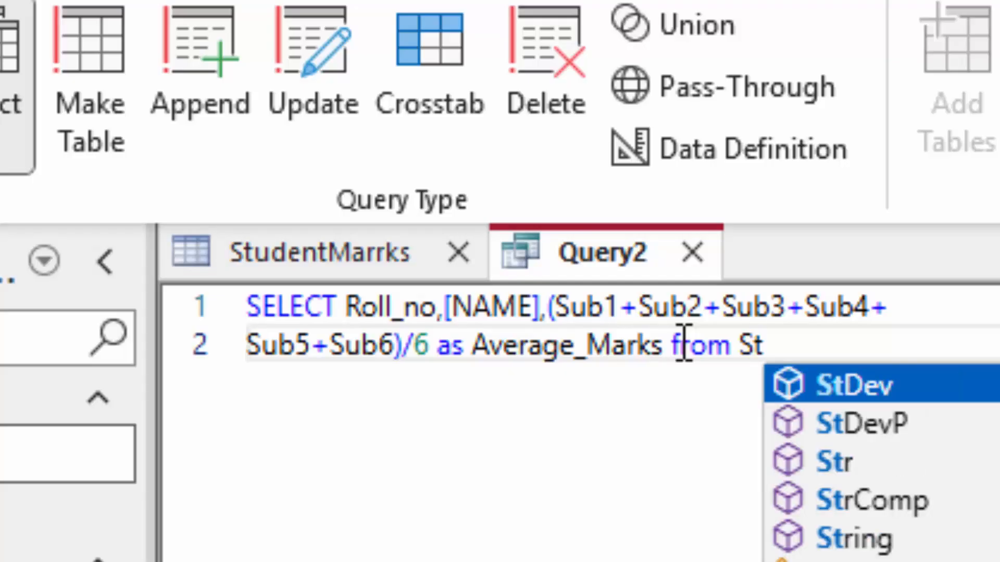
text(u)
key(Tab)
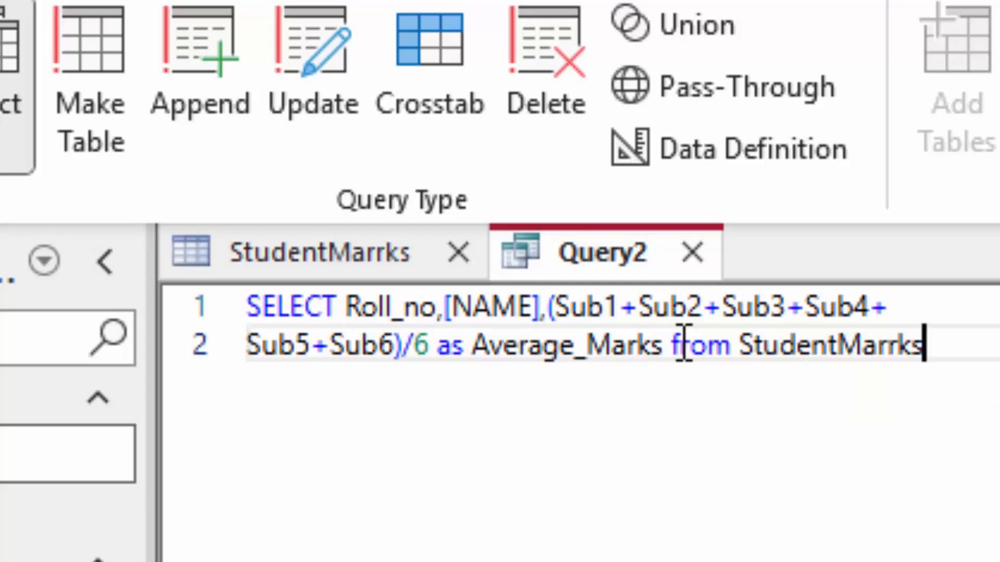
text(;)
Run the completed Average_Marks query on StudentMarrks
drag(931, 345, 116, 297)
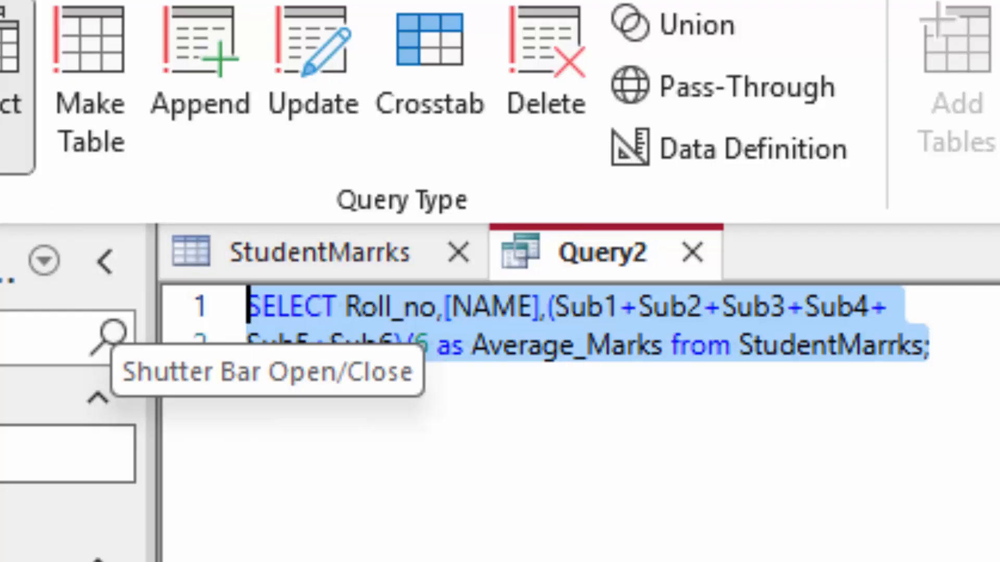
click(1, 63)
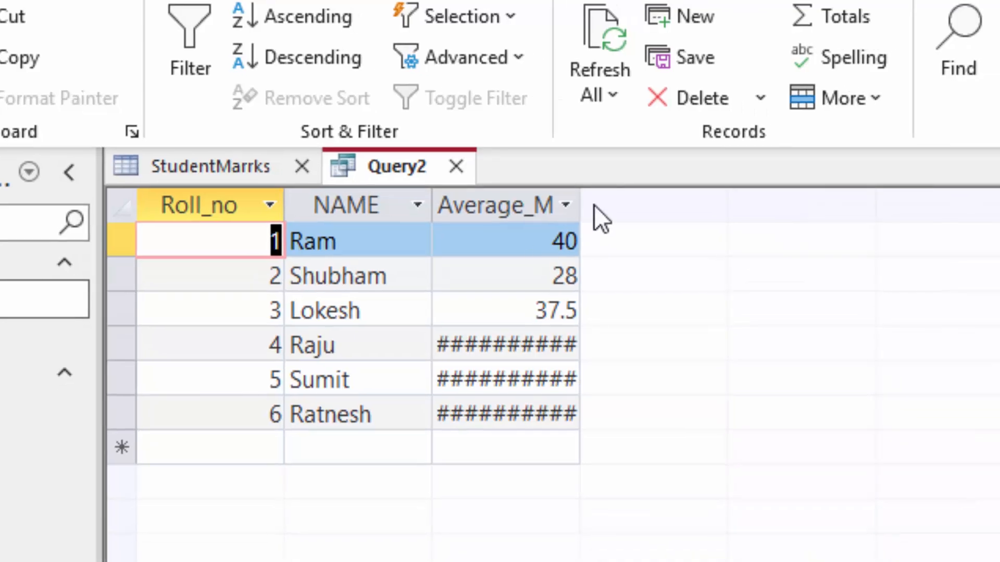